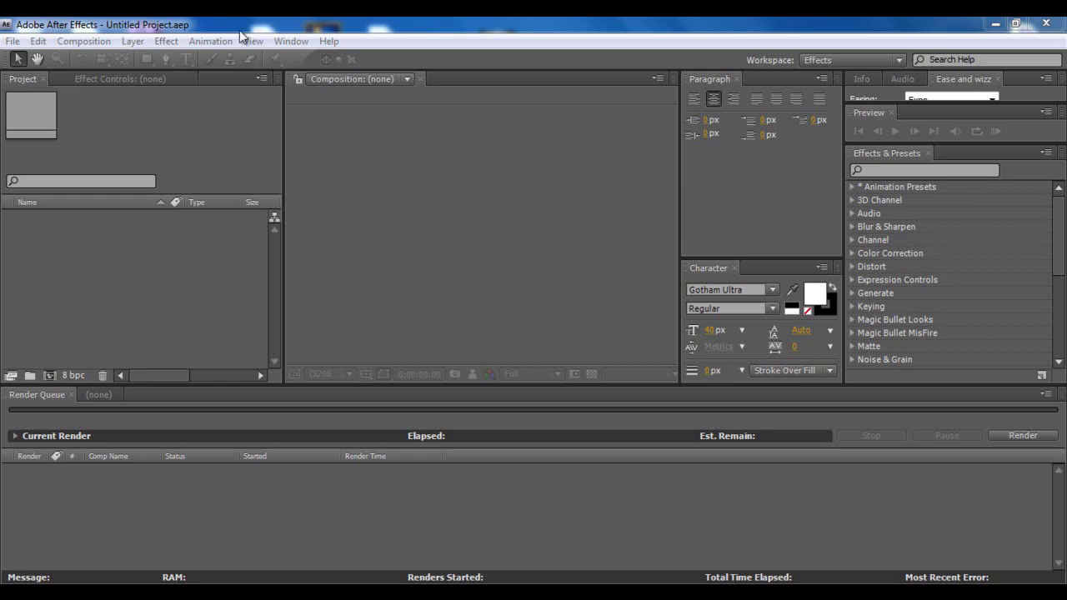
# Step: Activate the Project panel, look through the Composition menu, then open the File menu
pyautogui.click(59, 177)
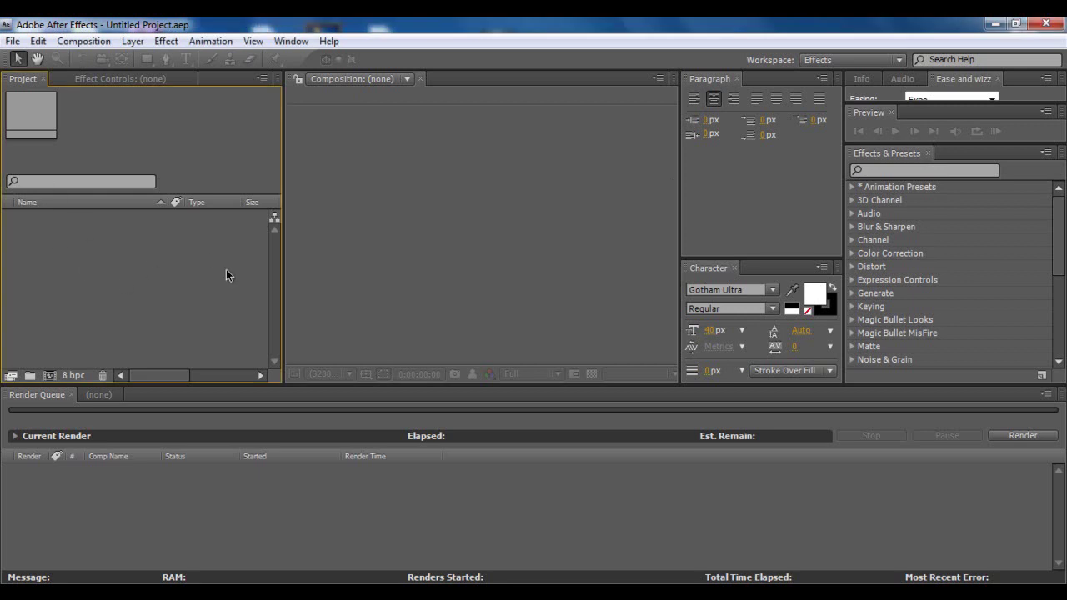
pyautogui.click(83, 41)
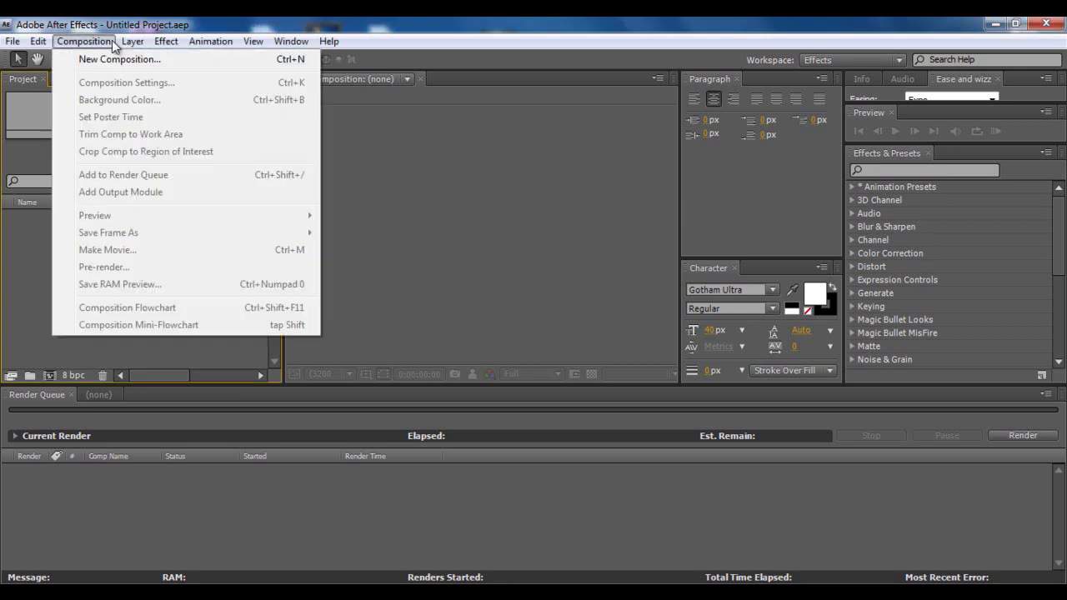
pyautogui.click(25, 261)
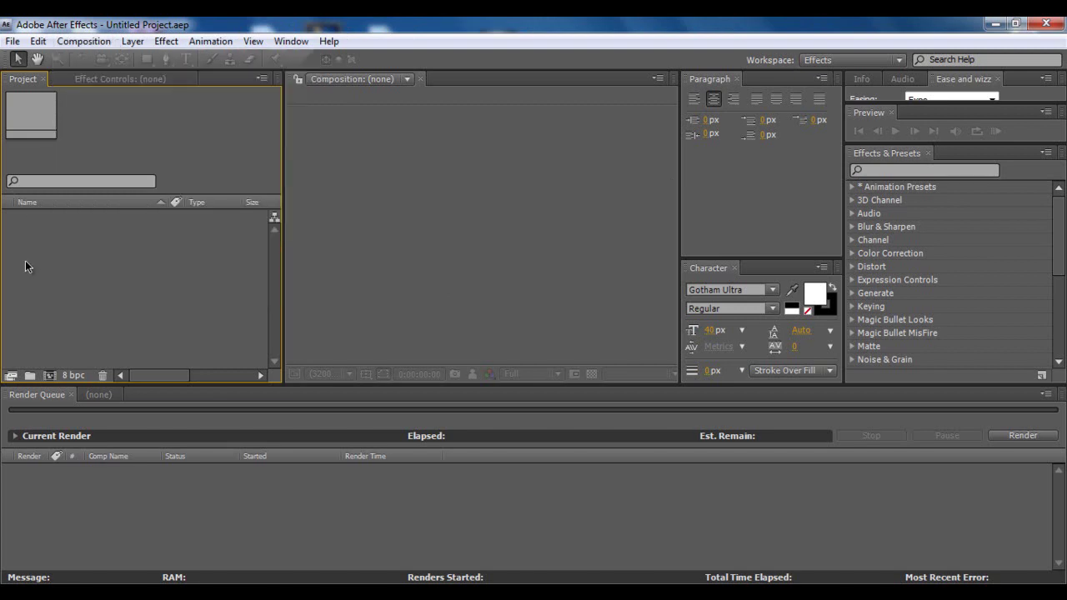
pyautogui.click(13, 41)
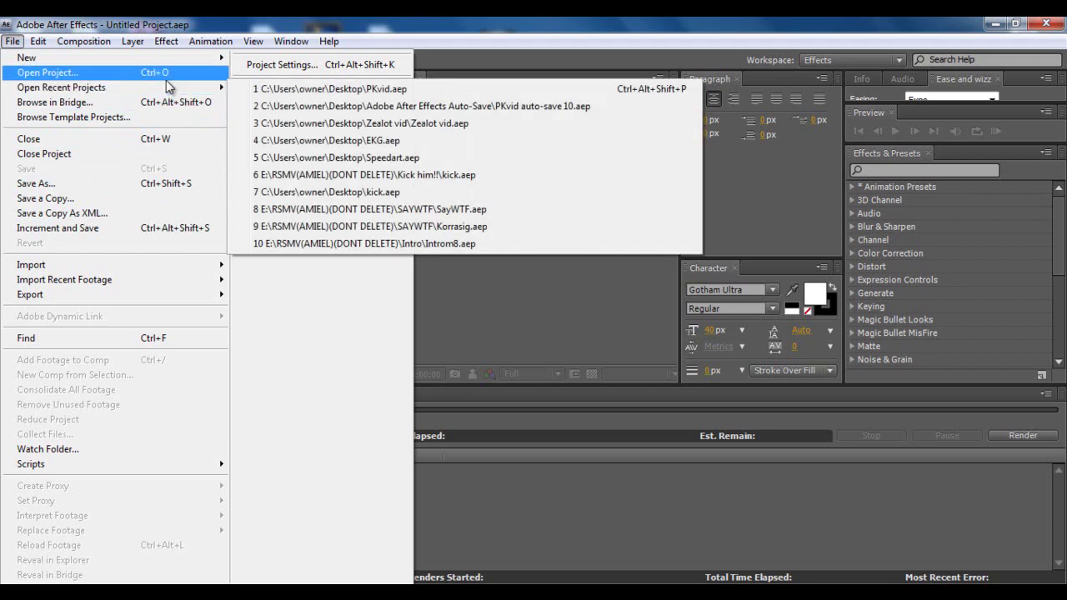
pyautogui.moveTo(62, 88)
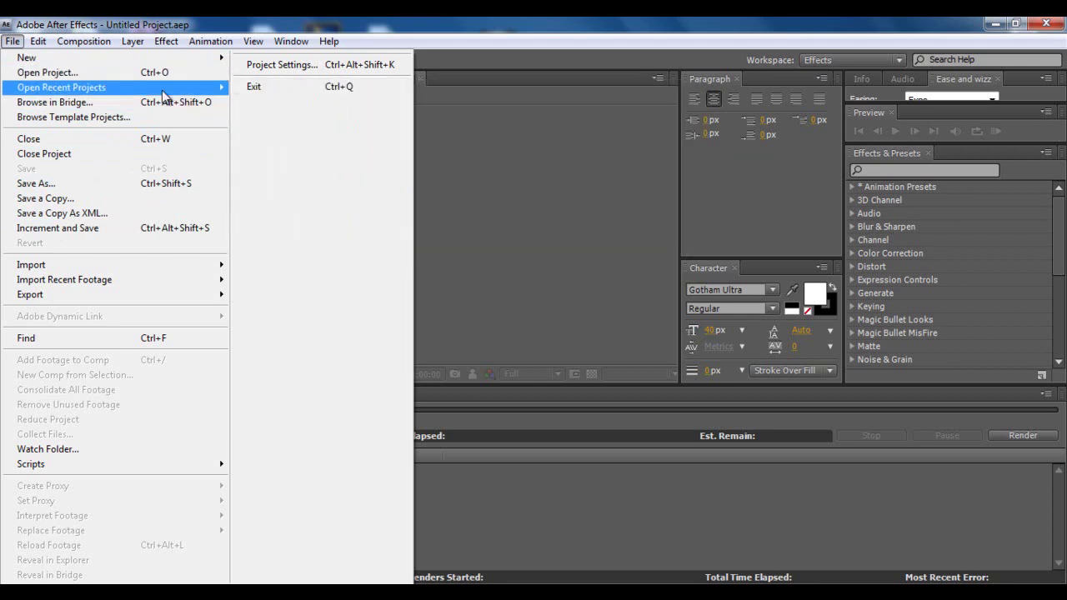
# Step: Open PKvid.aep, review the Composition preview commands, and set the time to frame 1
pyautogui.click(300, 89)
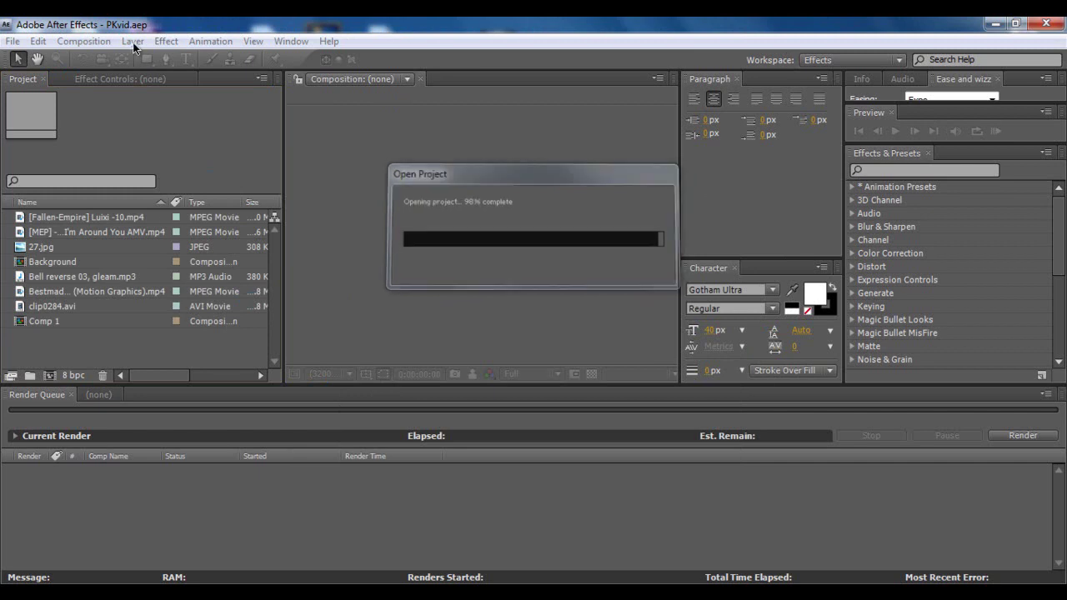
pyautogui.click(87, 42)
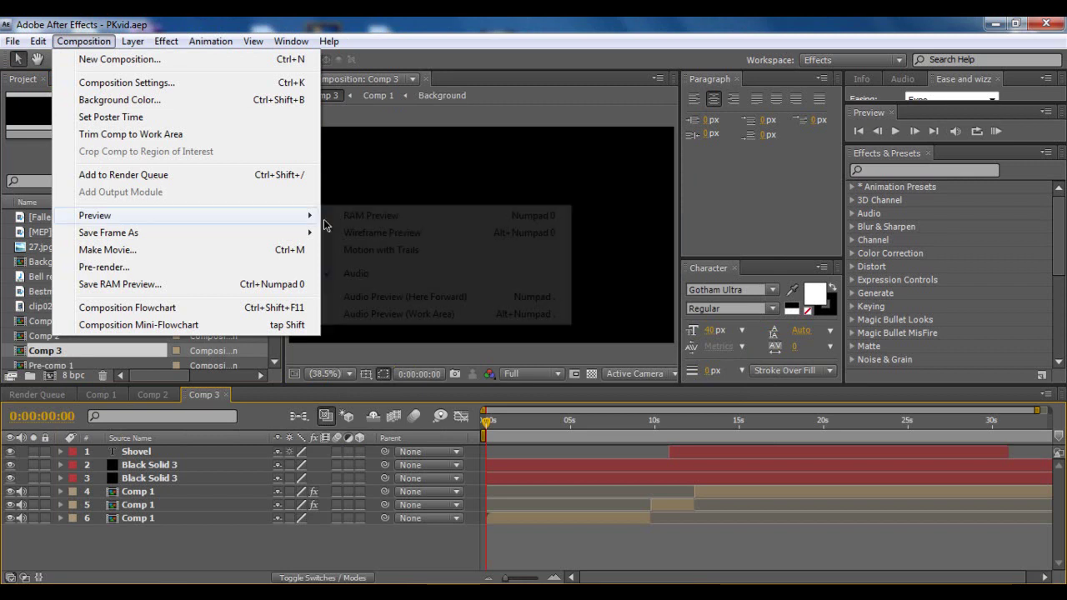
pyautogui.moveTo(95, 215)
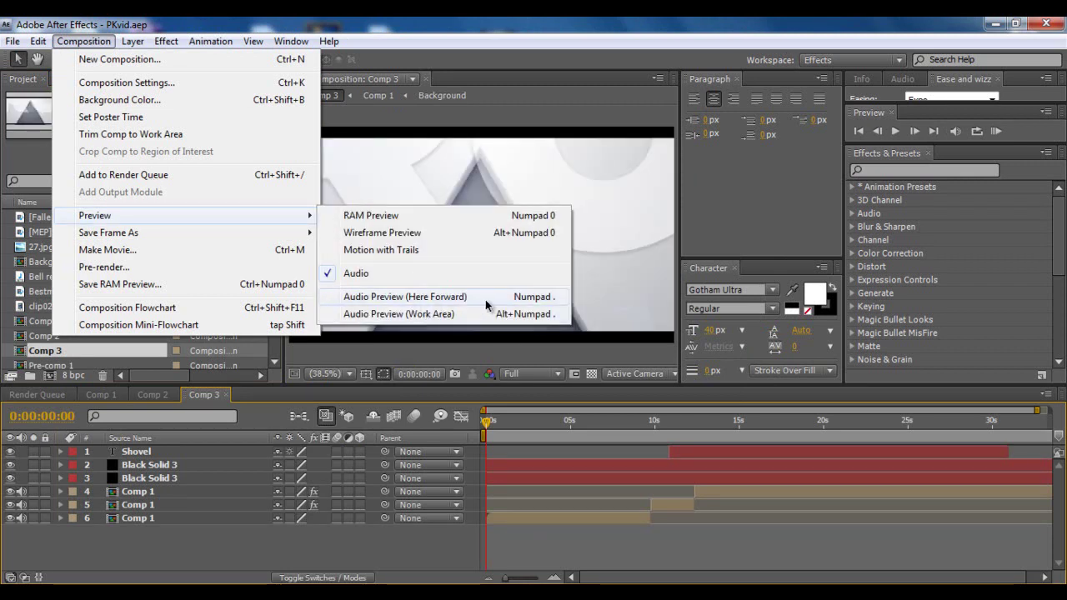
pyautogui.click(485, 425)
pyautogui.click(485, 425)
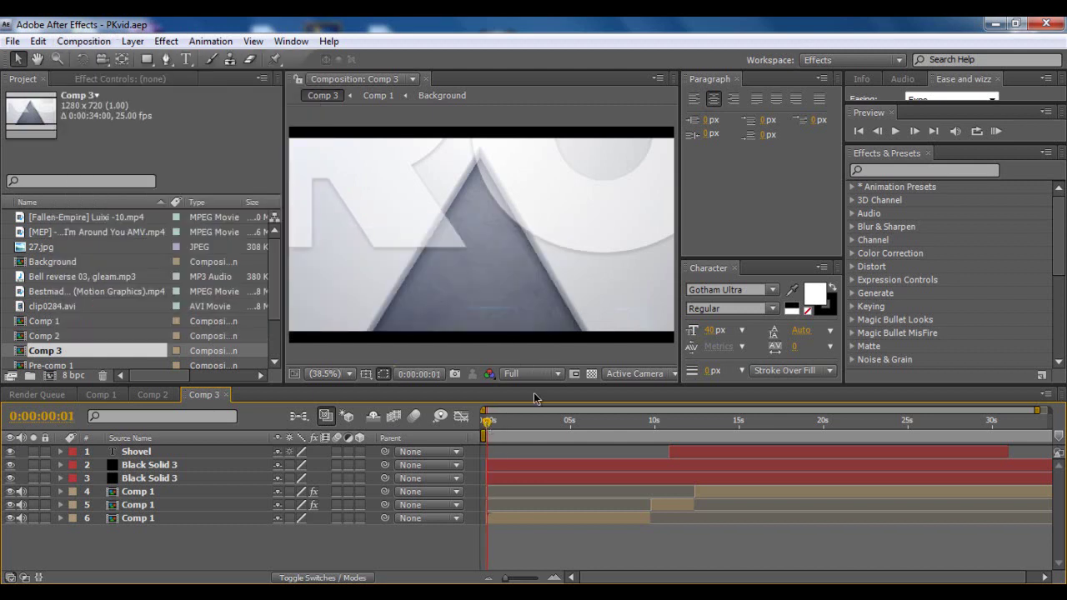
# Step: Minimize After Effects and open the Roaming folder by searching %appdata% from the Start Menu
pyautogui.click(997, 24)
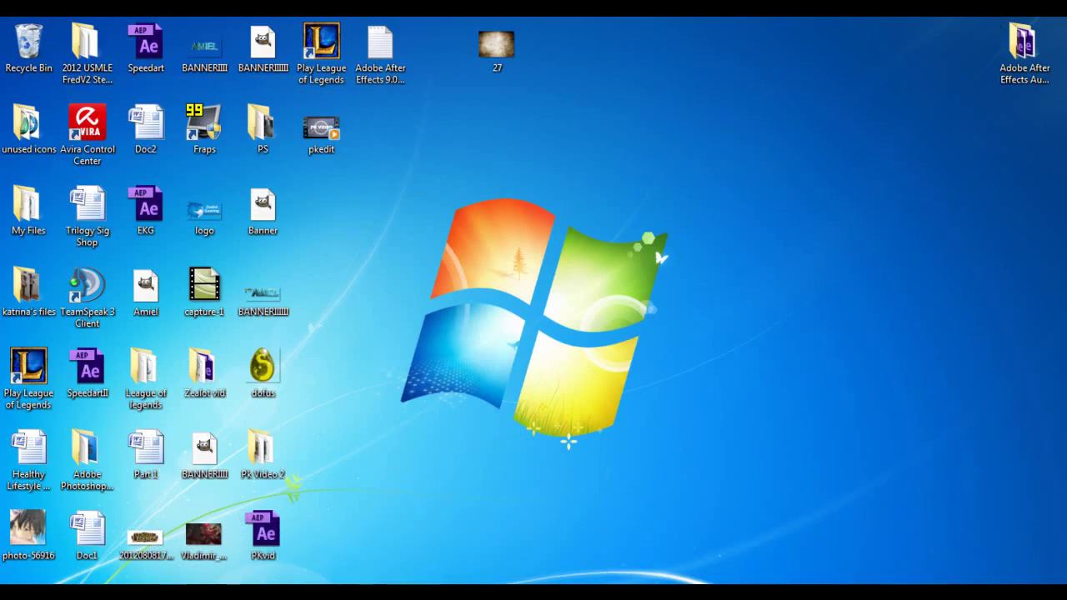
pyautogui.press('super')
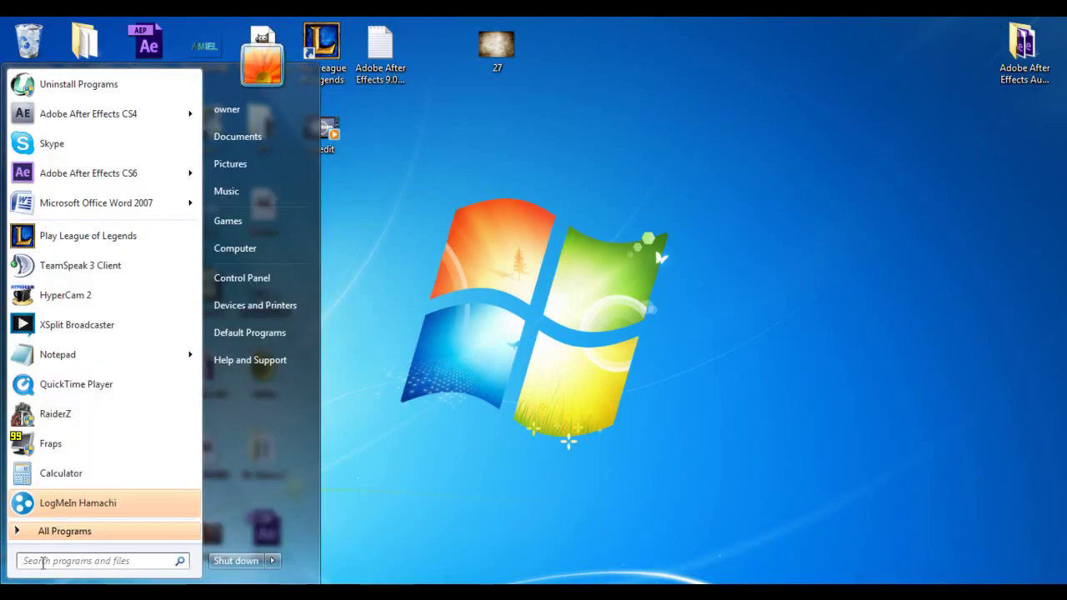
pyautogui.click(43, 563)
pyautogui.write('%app')
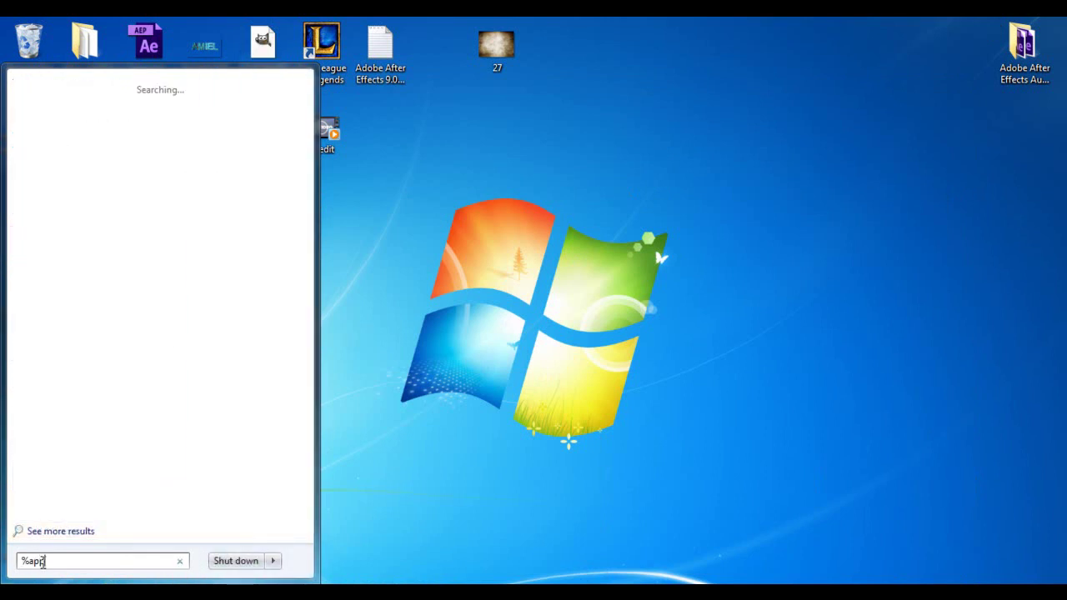
pyautogui.write('%')
pyautogui.click(61, 83)
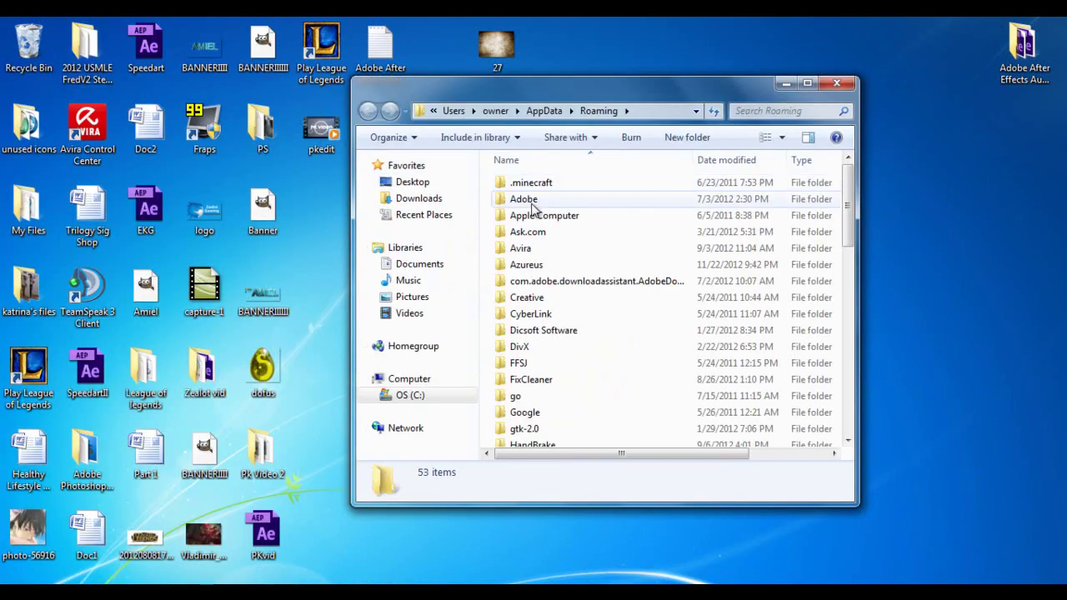
# Step: Go into Adobe > After Effects, compare the 9.0, 10.0 and 11.0 folders, and open 11.0
pyautogui.doubleClick(532, 203)
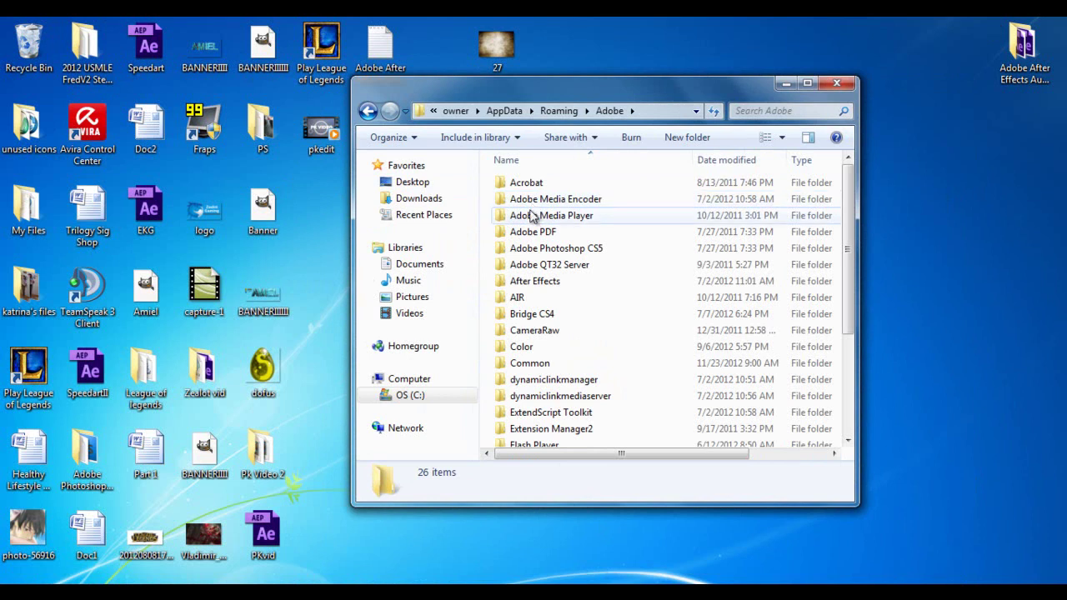
pyautogui.doubleClick(525, 284)
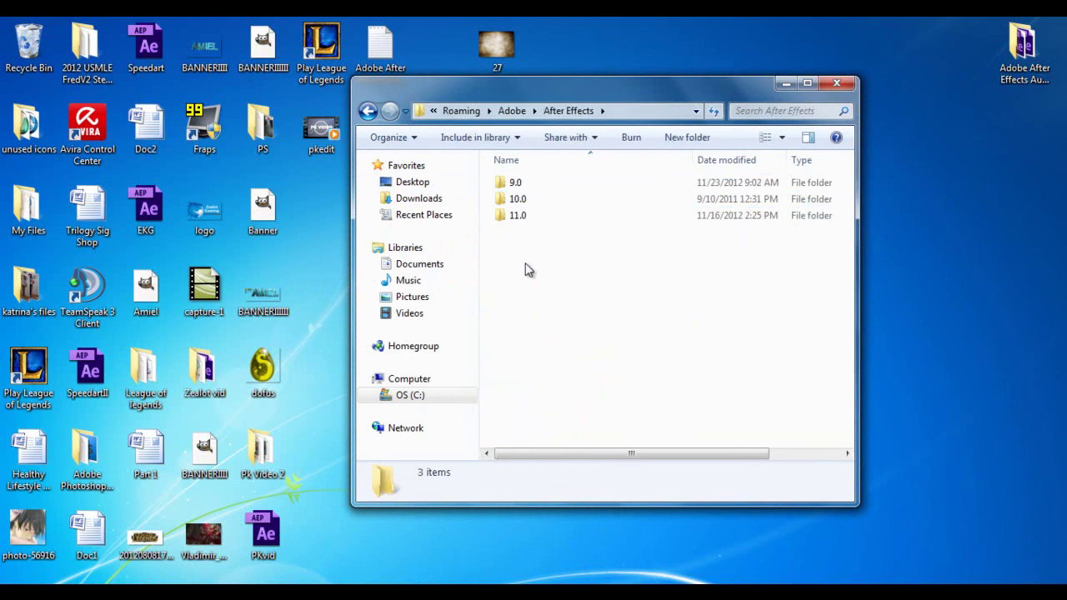
pyautogui.click(517, 186)
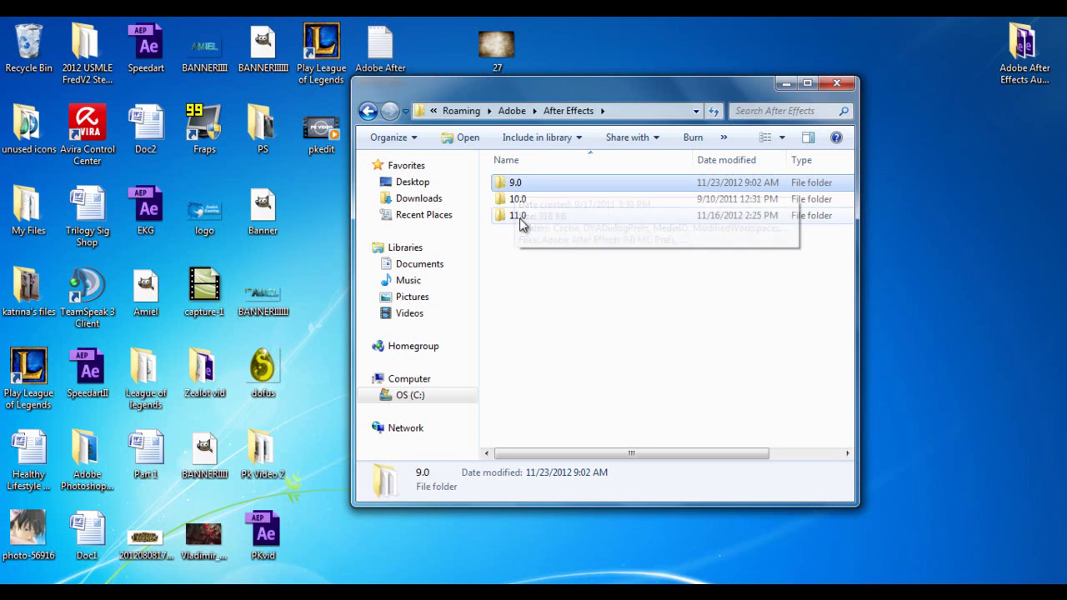
pyautogui.click(518, 217)
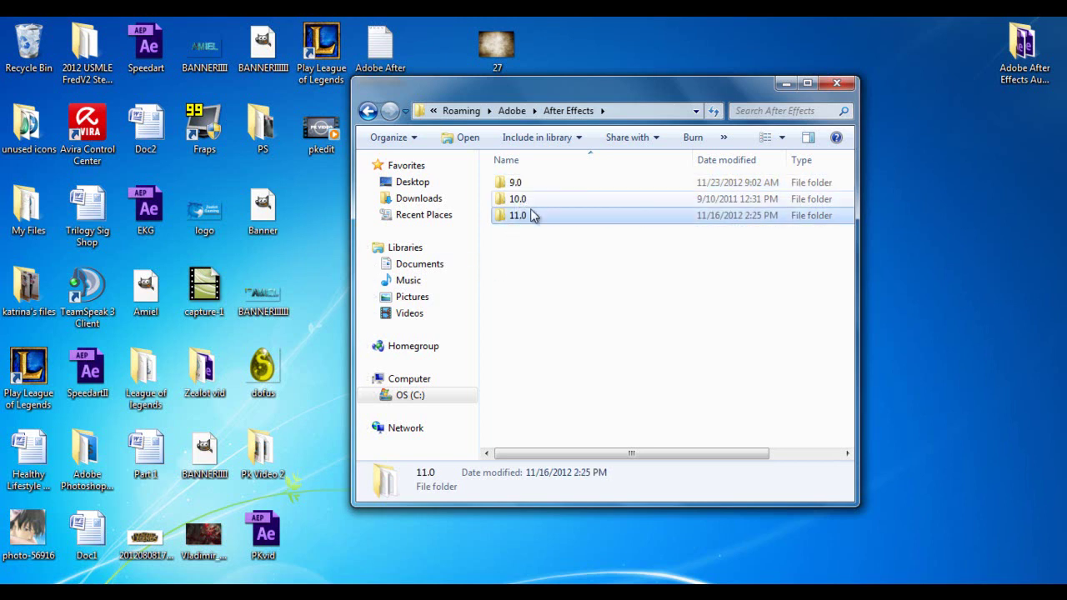
pyautogui.click(516, 200)
pyautogui.click(517, 215)
pyautogui.doubleClick(517, 215)
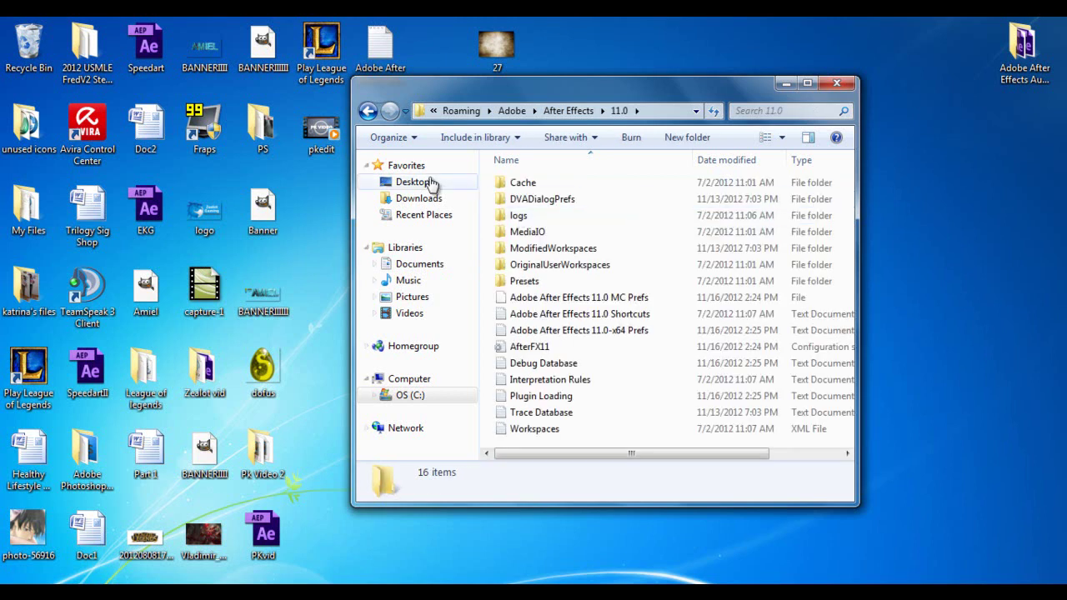
# Step: Go back, open the 9.0 folder and open 'Adobe After Effects 9.0 Shortcuts' in Notepad
pyautogui.click(368, 111)
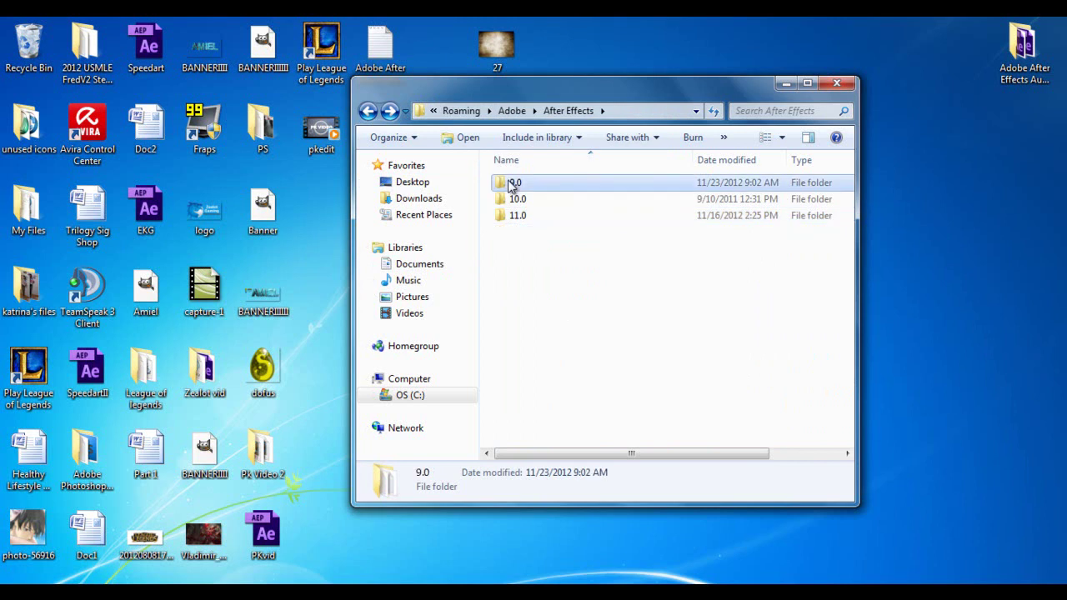
pyautogui.doubleClick(510, 180)
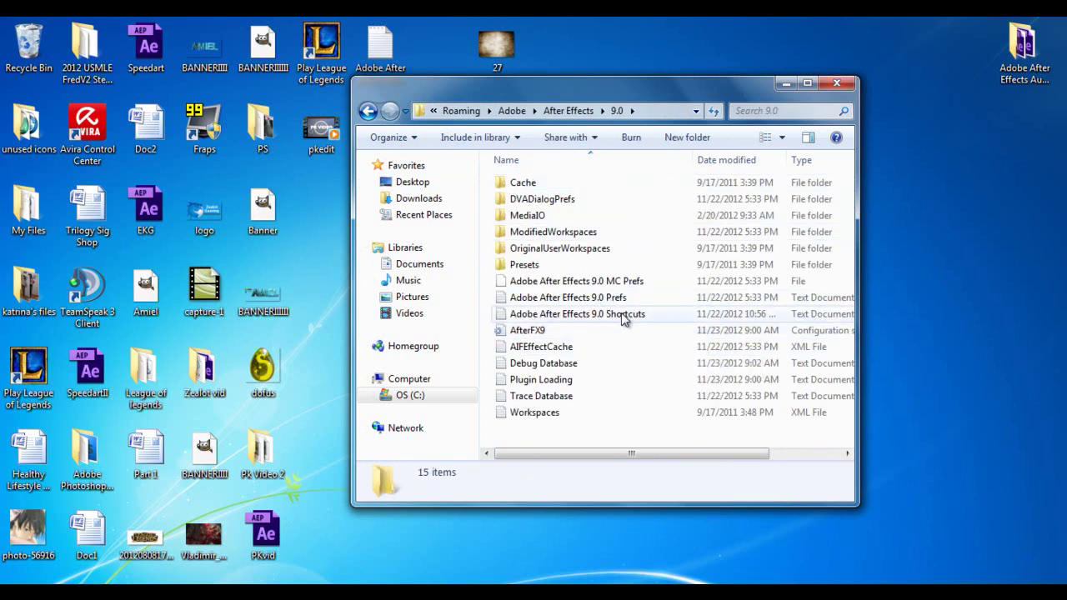
pyautogui.click(620, 311)
pyautogui.doubleClick(620, 314)
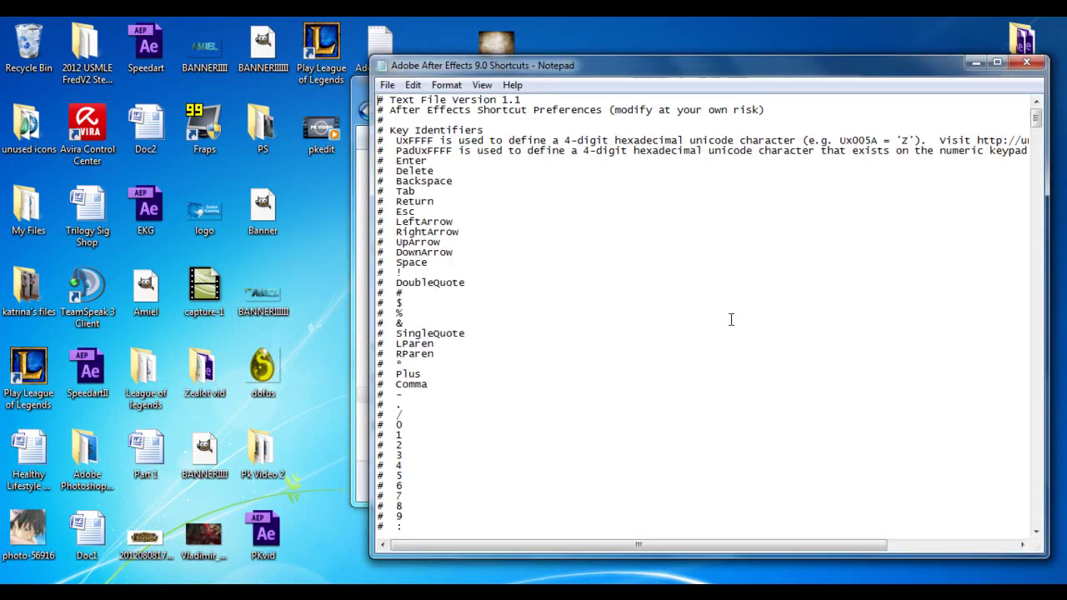
# Step: Search the shortcuts file for 'preview' until the PreviewAudio line is found
pyautogui.hotkey('ctrl', 'f')
pyautogui.write('preview')
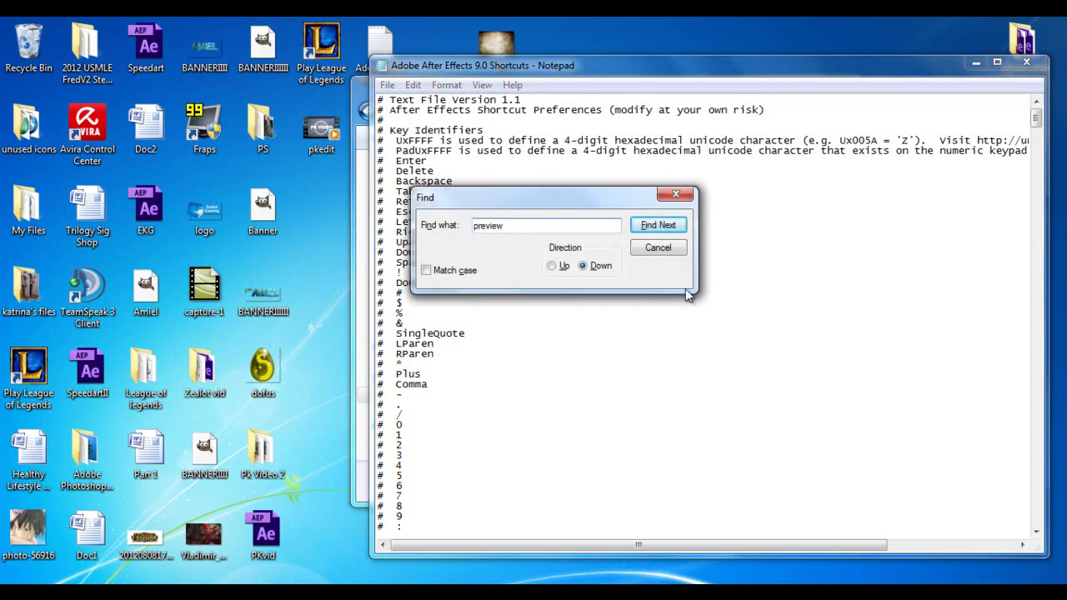
pyautogui.click(655, 230)
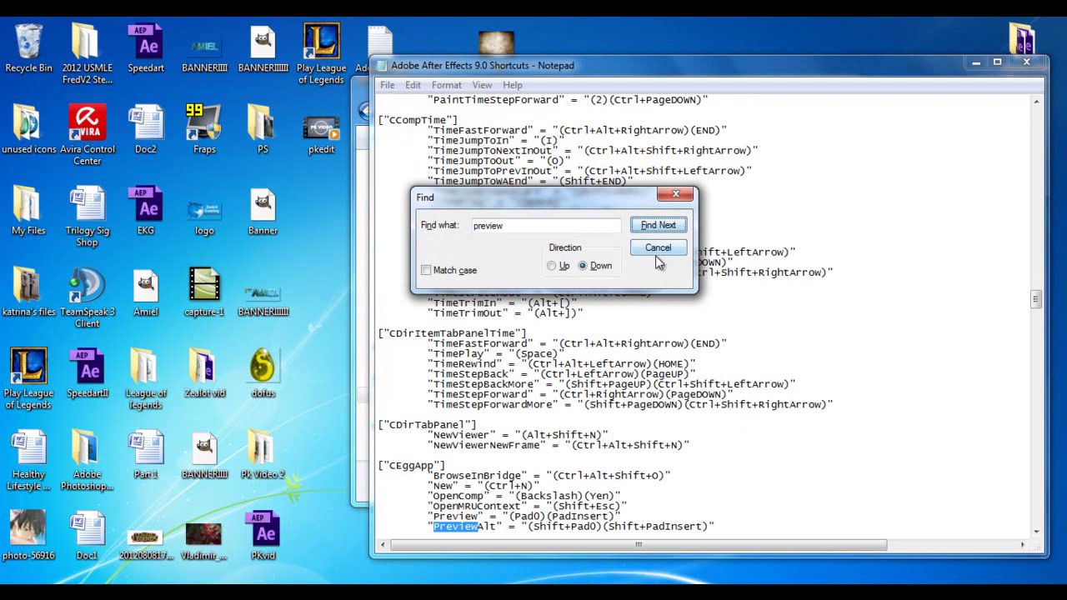
pyautogui.click(665, 229)
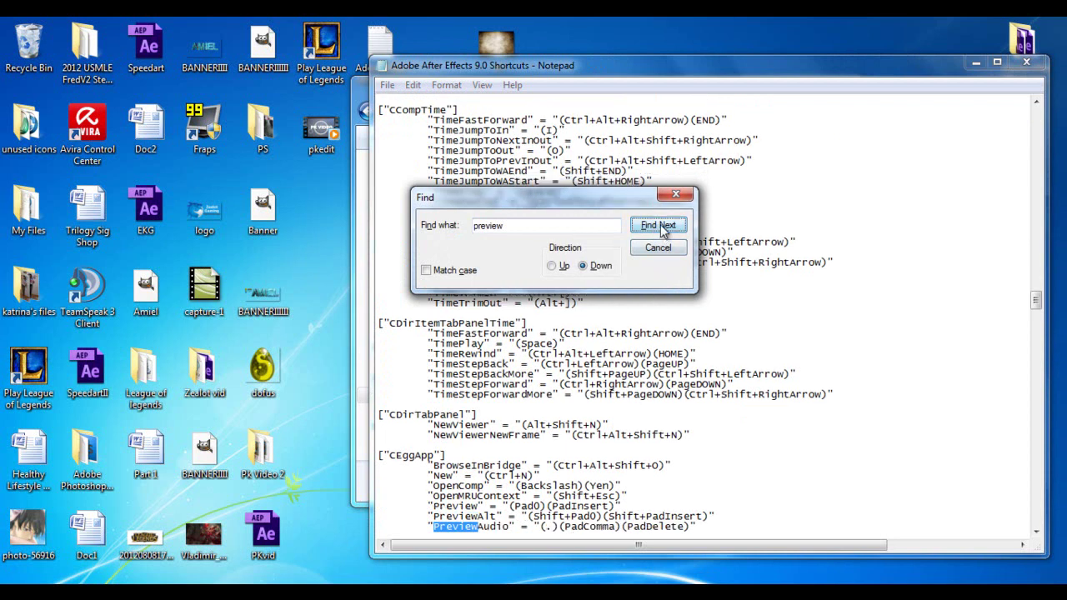
pyautogui.click(657, 250)
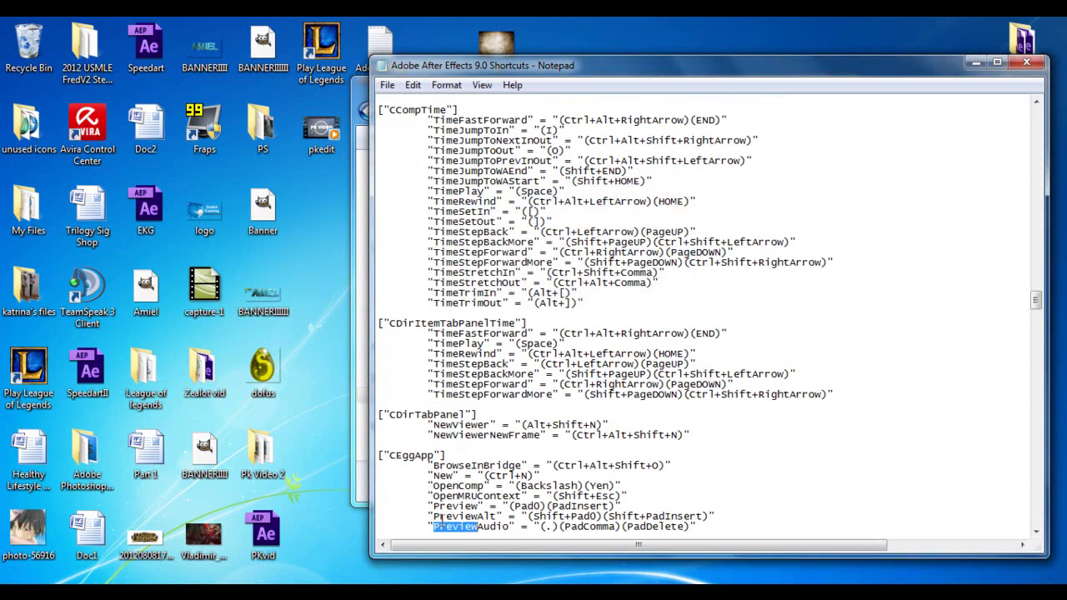
# Step: Select the period binding on the PreviewAlt and PreviewAudio lines, then move the Notepad window aside
pyautogui.doubleClick(548, 527)
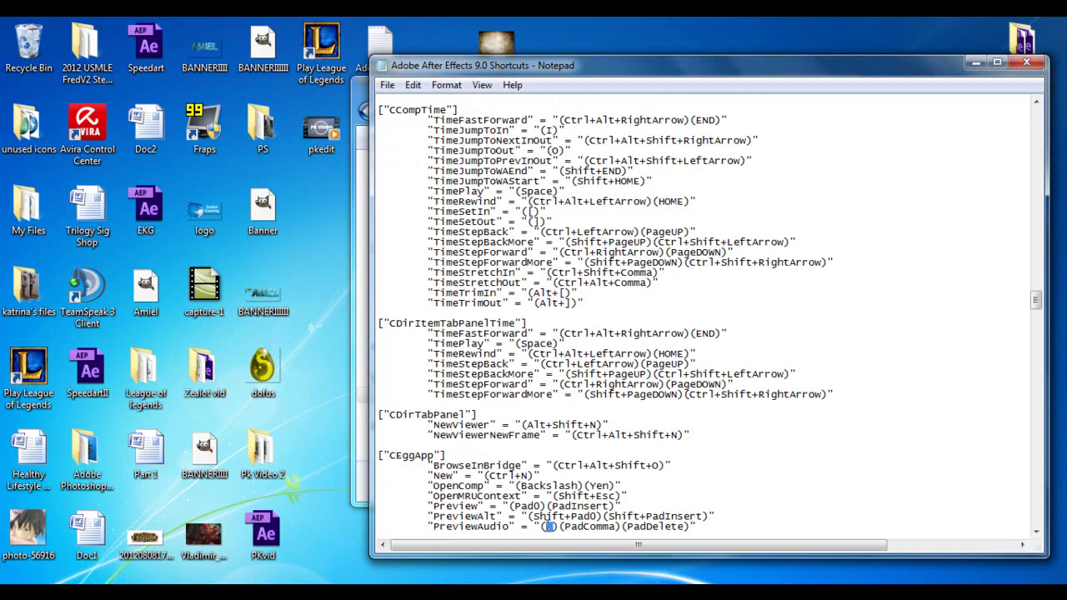
pyautogui.moveTo(548, 527); pyautogui.dragTo(533, 517)
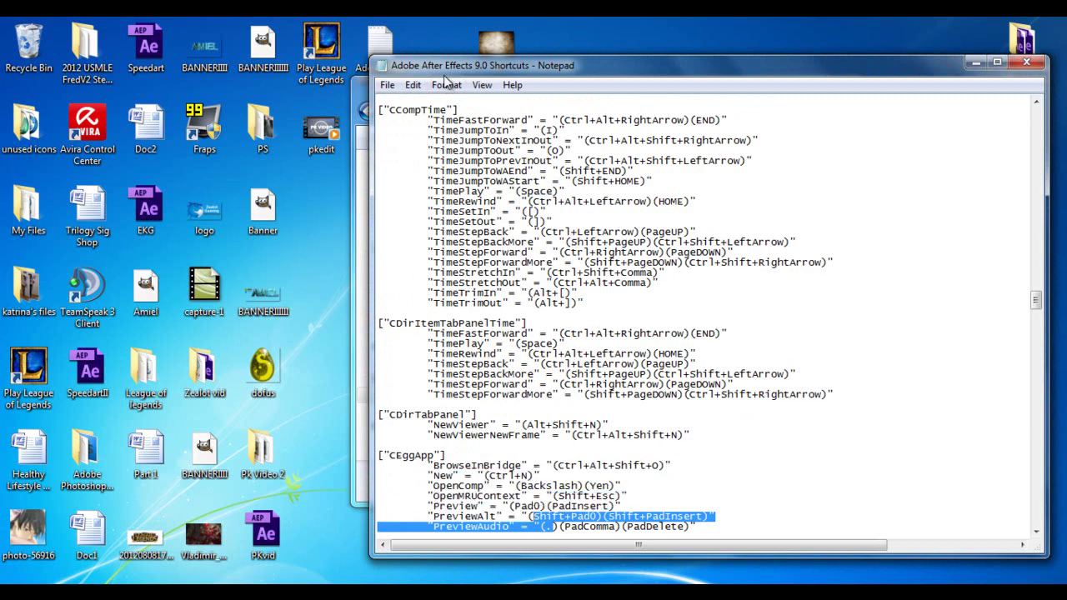
pyautogui.moveTo(445, 66); pyautogui.dragTo(502, 85)
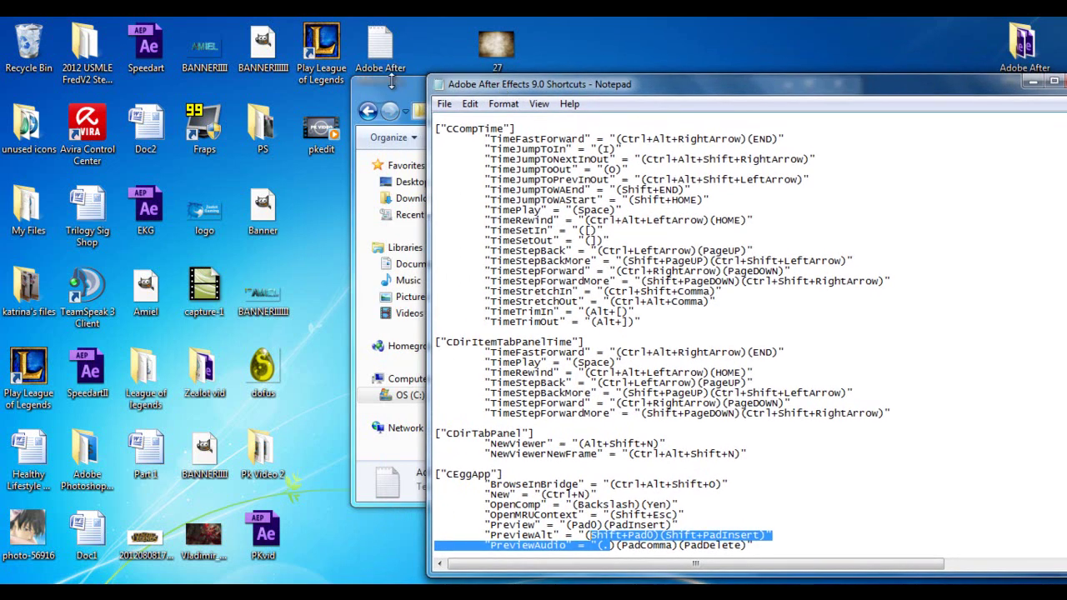
# Step: Open the desktop copy of the shortcuts file and find its PreviewAudio line by searching 'Preview'
pyautogui.moveTo(390, 85); pyautogui.dragTo(370, 108)
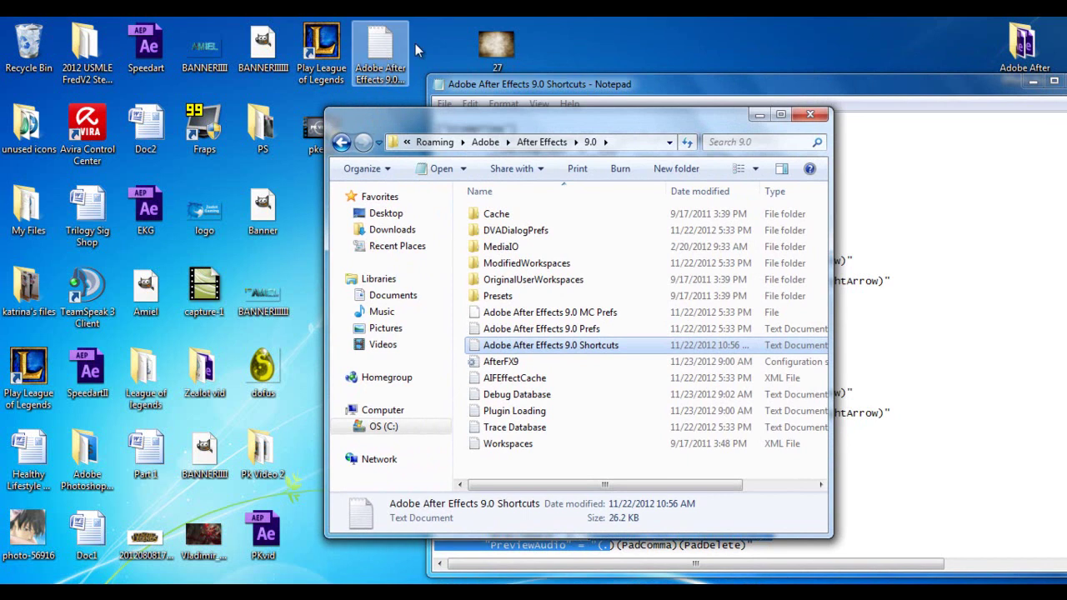
pyautogui.doubleClick(379, 74)
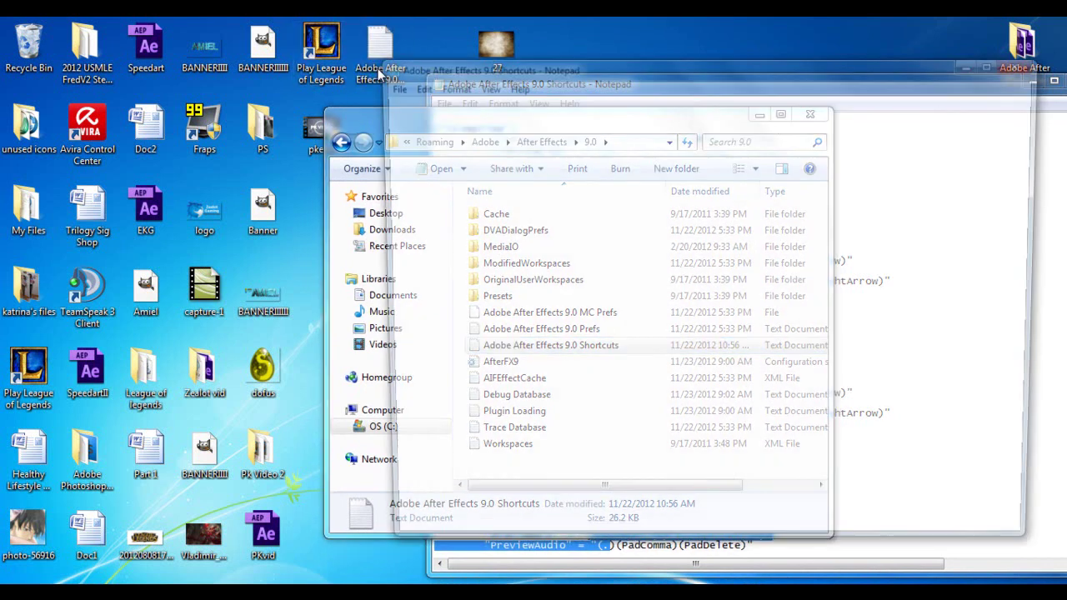
pyautogui.moveTo(489, 71); pyautogui.dragTo(165, 55)
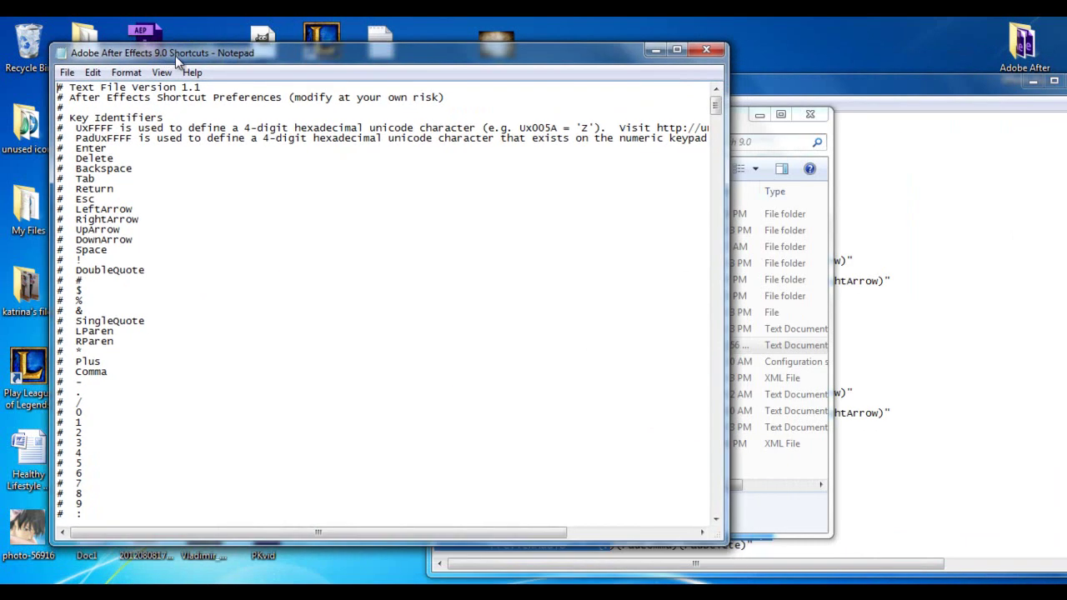
pyautogui.hotkey('ctrl', 'f')
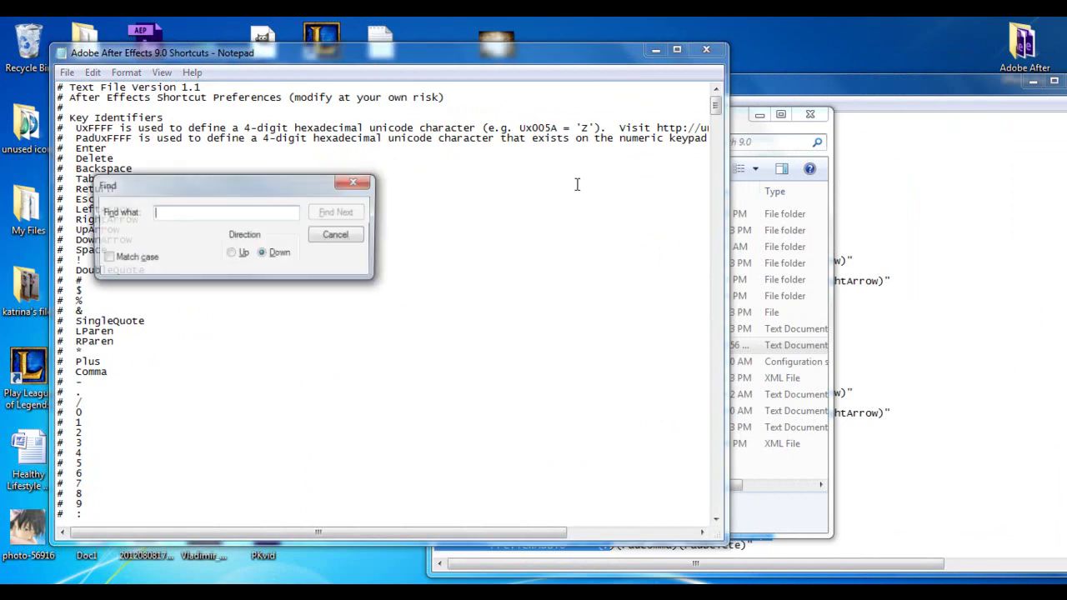
pyautogui.write('Preview')
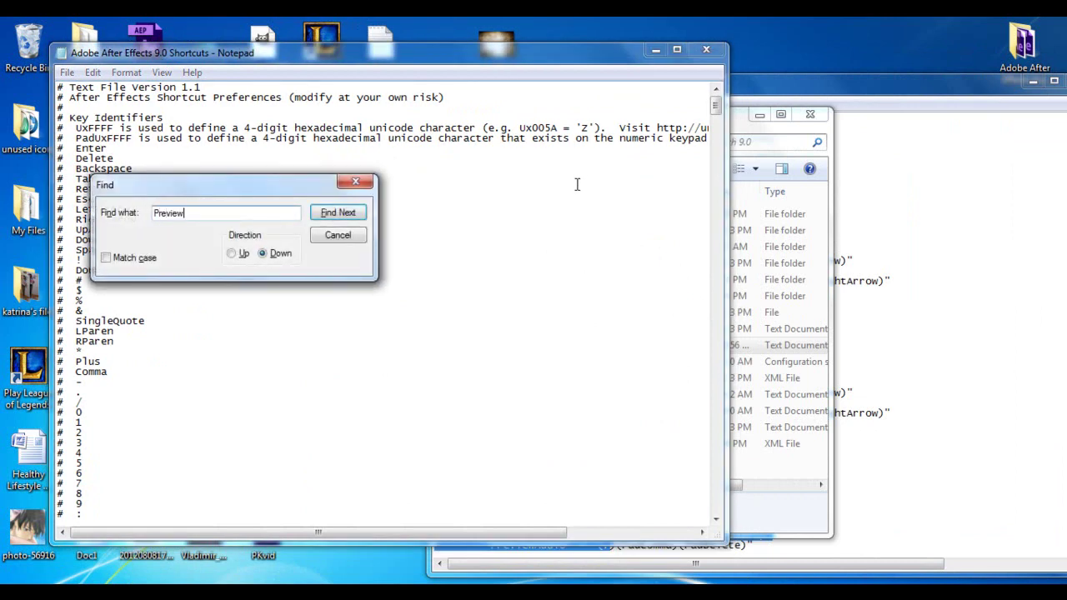
pyautogui.click(342, 213)
pyautogui.click(350, 215)
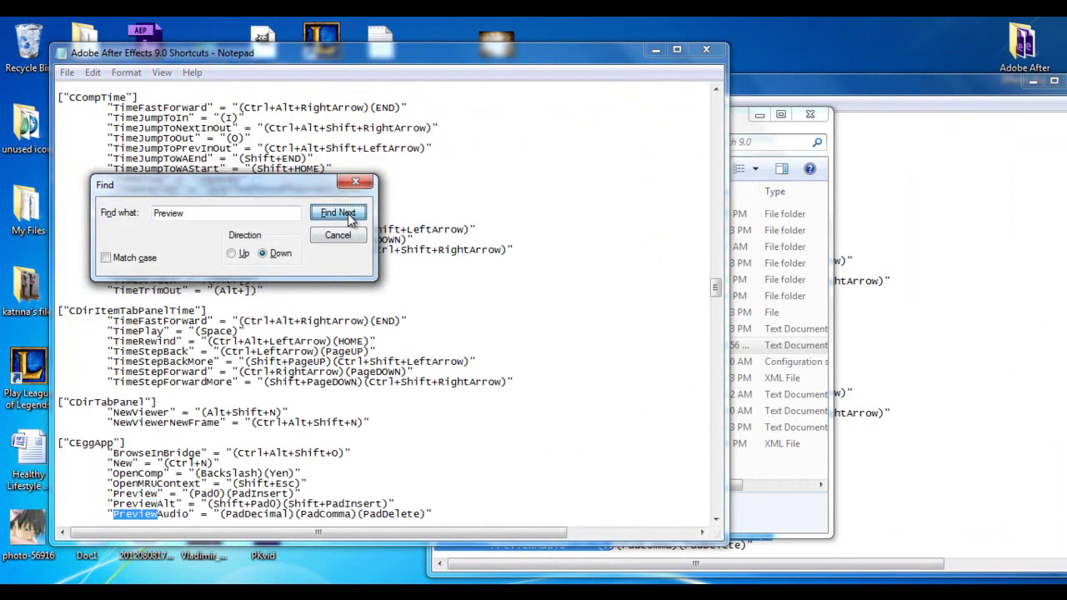
pyautogui.click(338, 239)
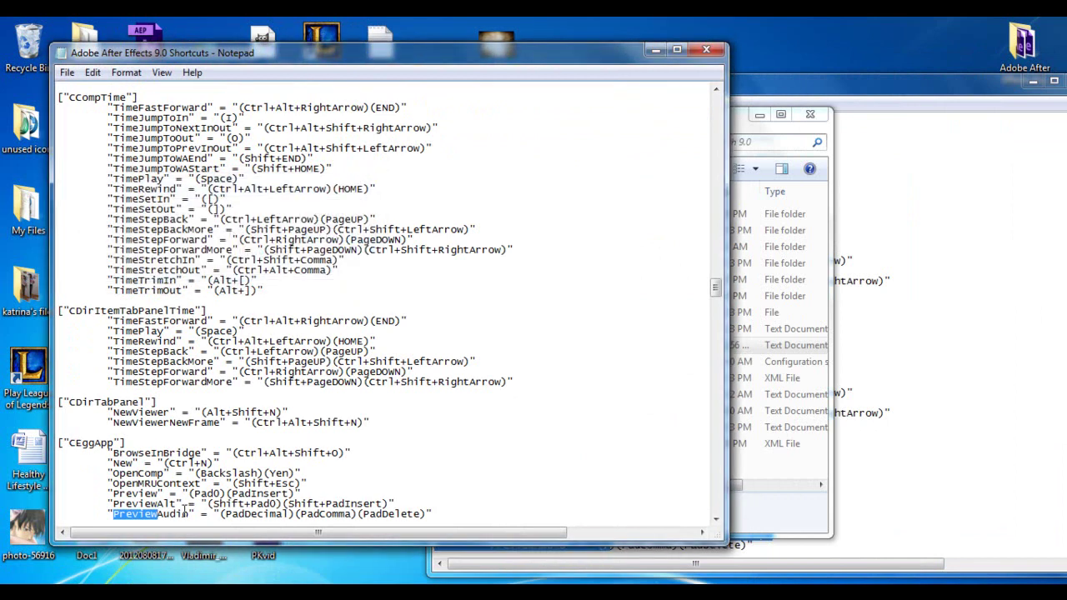
# Step: Replace PadDecimal with '.' in the PreviewAudio shortcut binding
pyautogui.moveTo(290, 514); pyautogui.dragTo(224, 514)
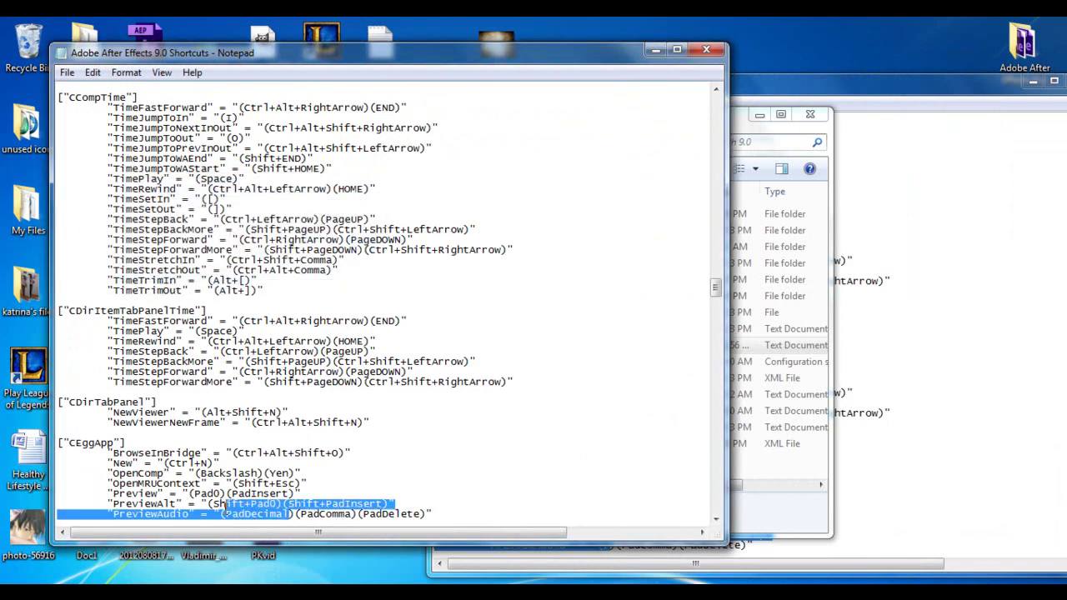
pyautogui.click(325, 515)
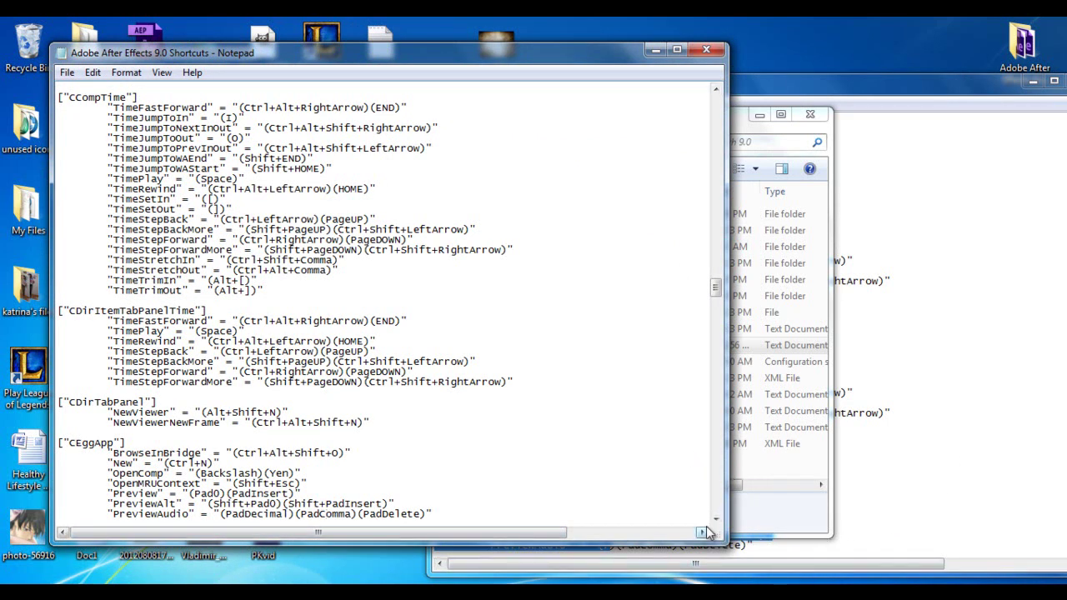
pyautogui.click(688, 577)
pyautogui.write('.')
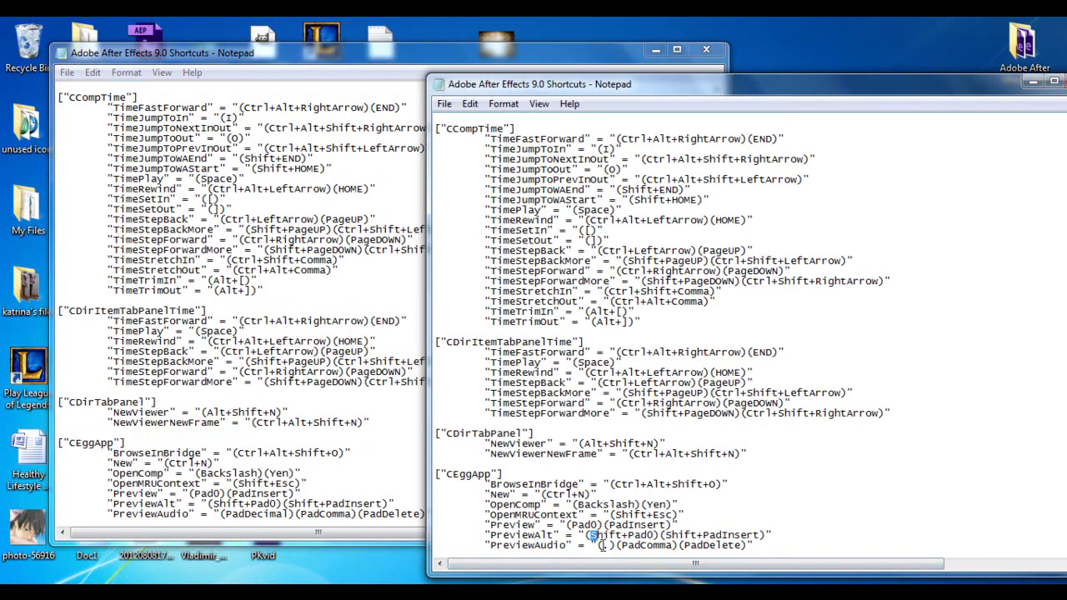
pyautogui.click(259, 434)
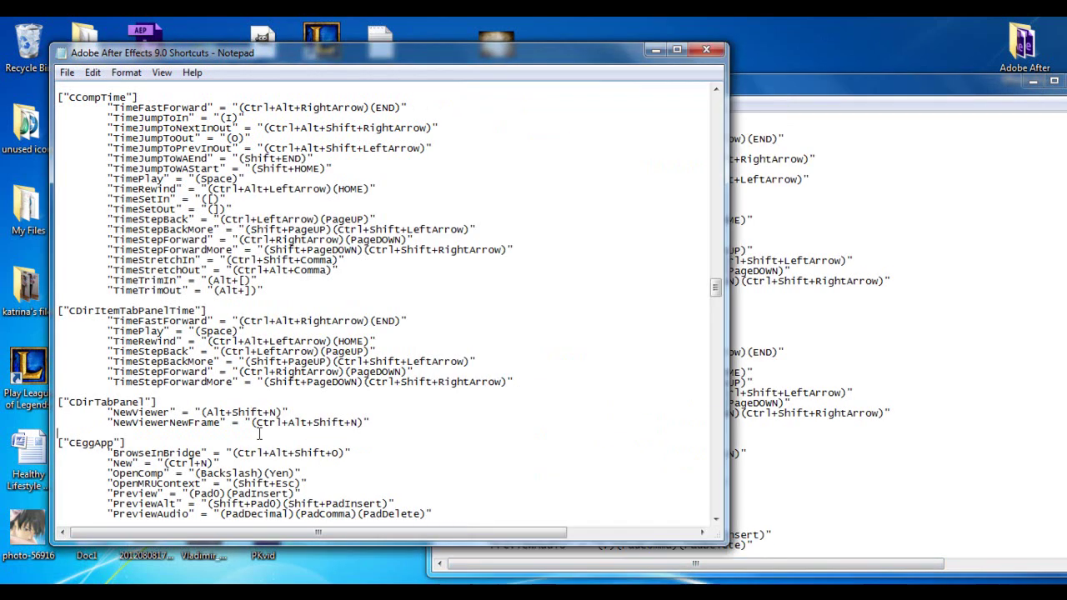
pyautogui.hotkey('ctrl', 'f')
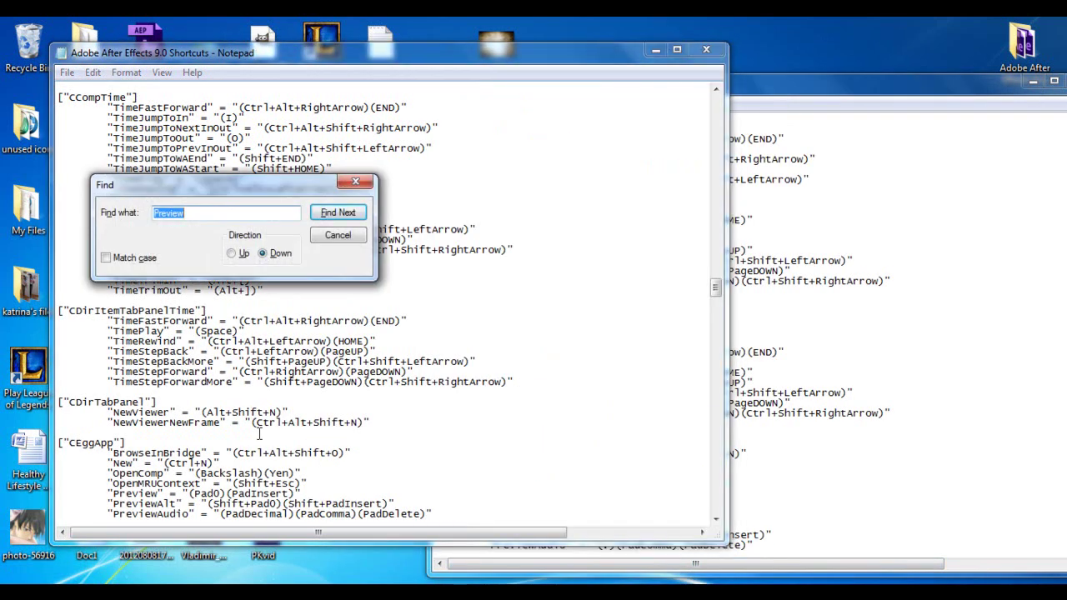
pyautogui.write('(')
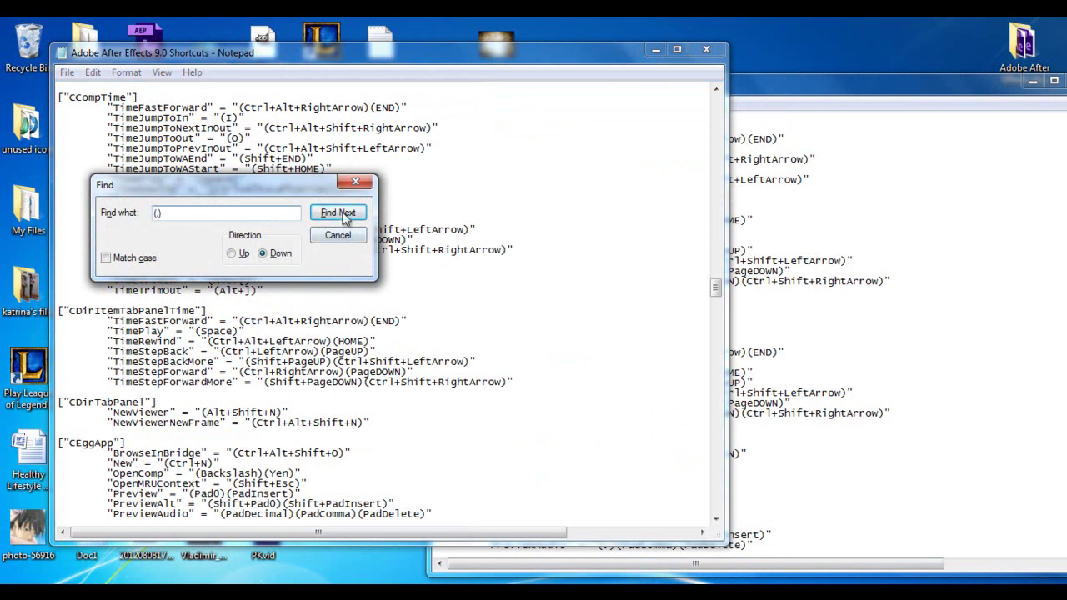
pyautogui.click(341, 213)
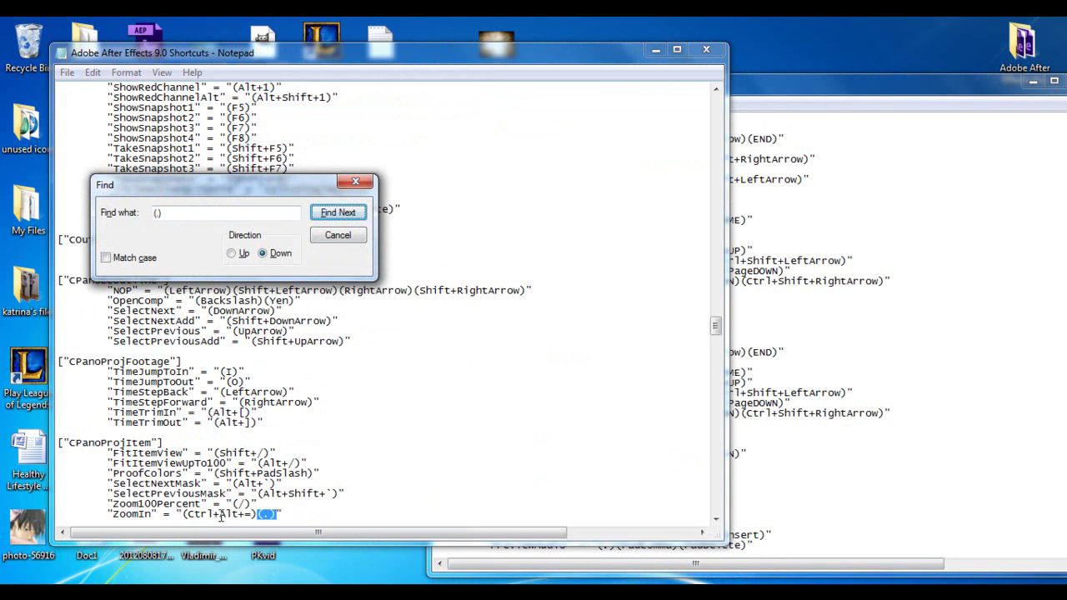
pyautogui.click(766, 487)
pyautogui.hotkey('ctrl', 'f')
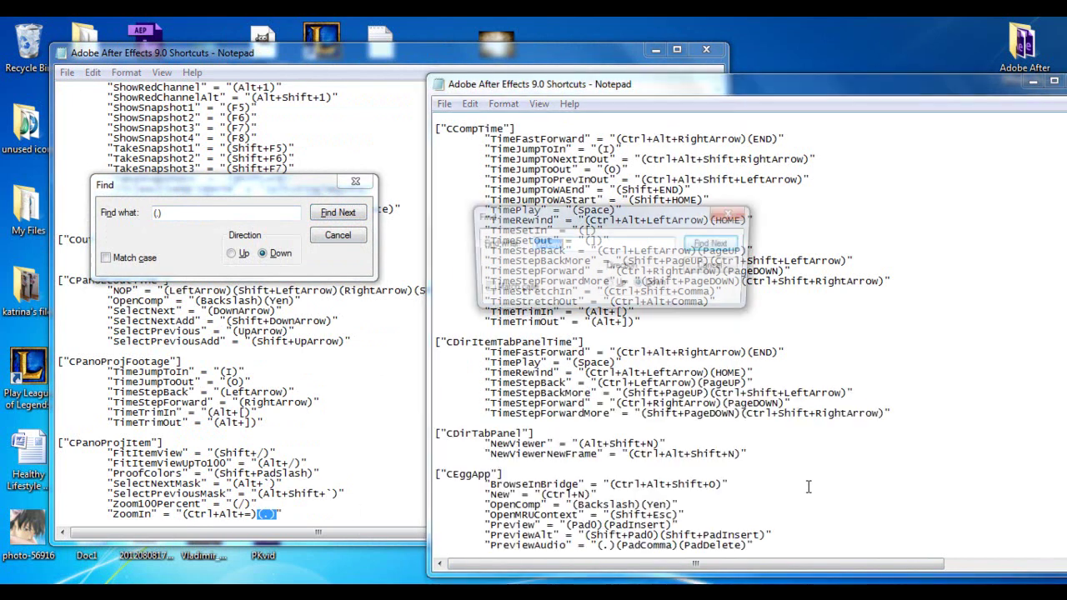
pyautogui.write('xoo')
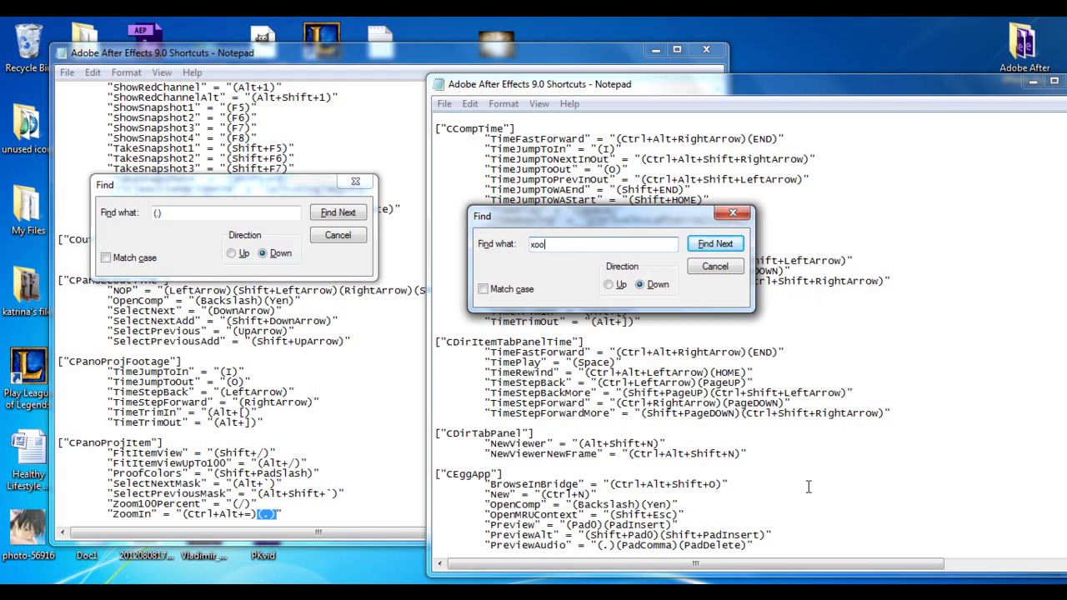
pyautogui.press('BackSpace')
pyautogui.press('BackSpace')
pyautogui.write('zoonin')
pyautogui.click(715, 243)
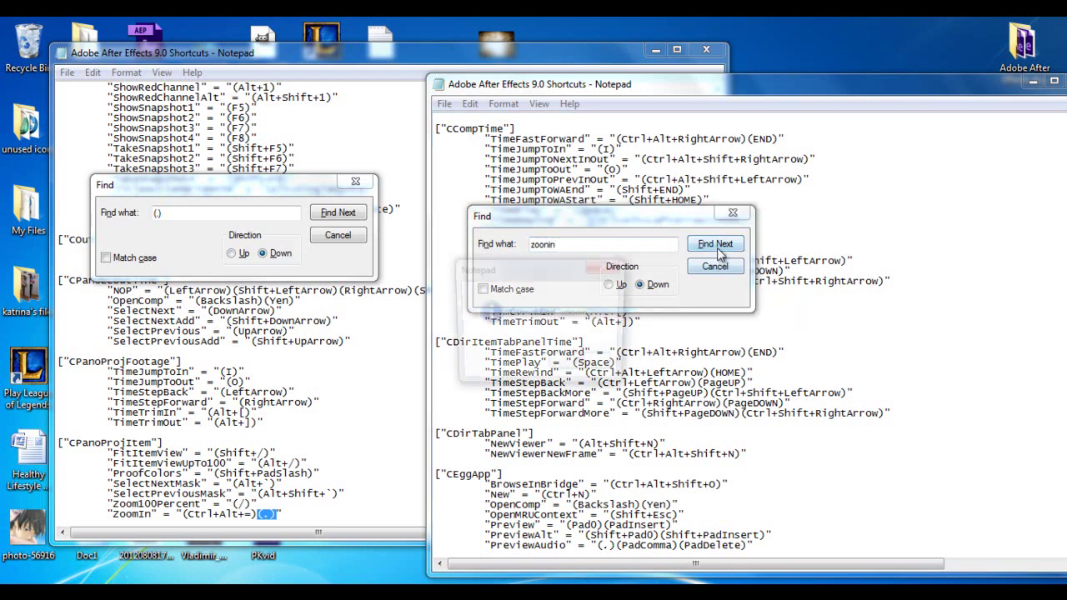
pyautogui.click(557, 370)
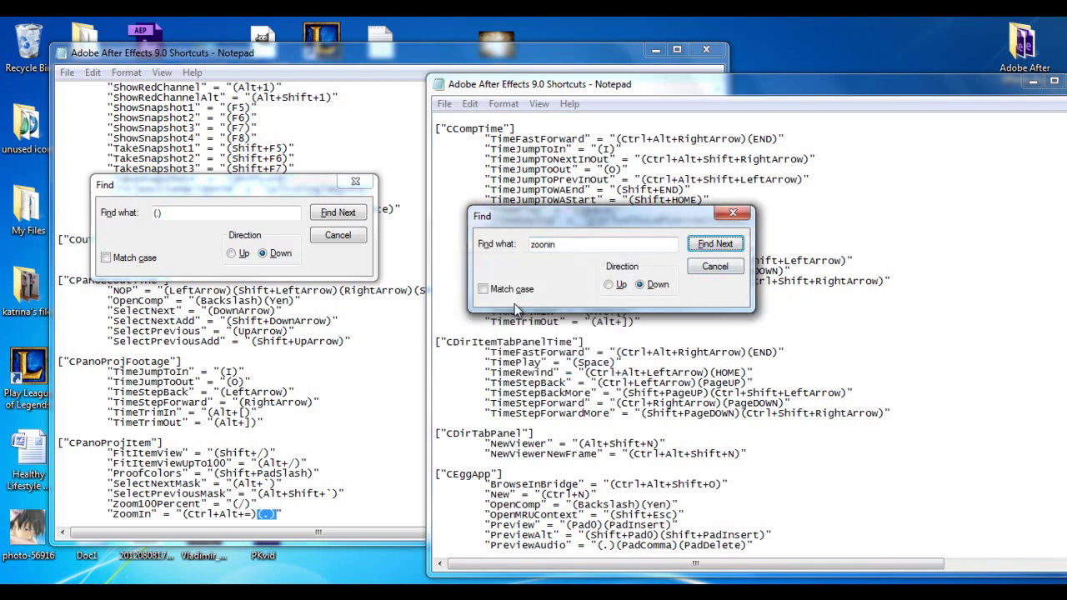
pyautogui.doubleClick(562, 246)
pyautogui.write('z')
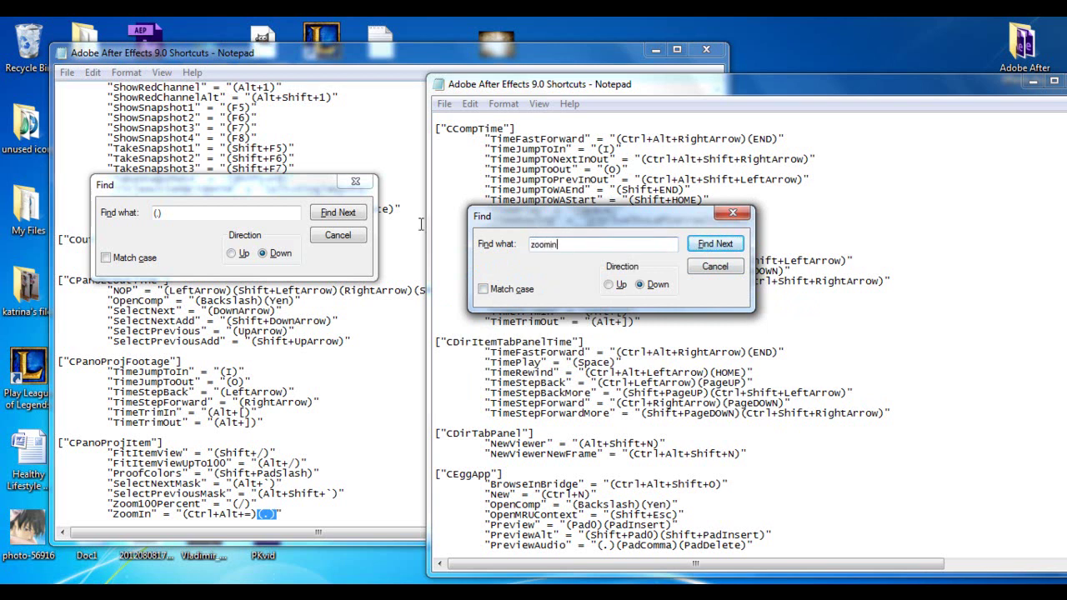
pyautogui.click(704, 248)
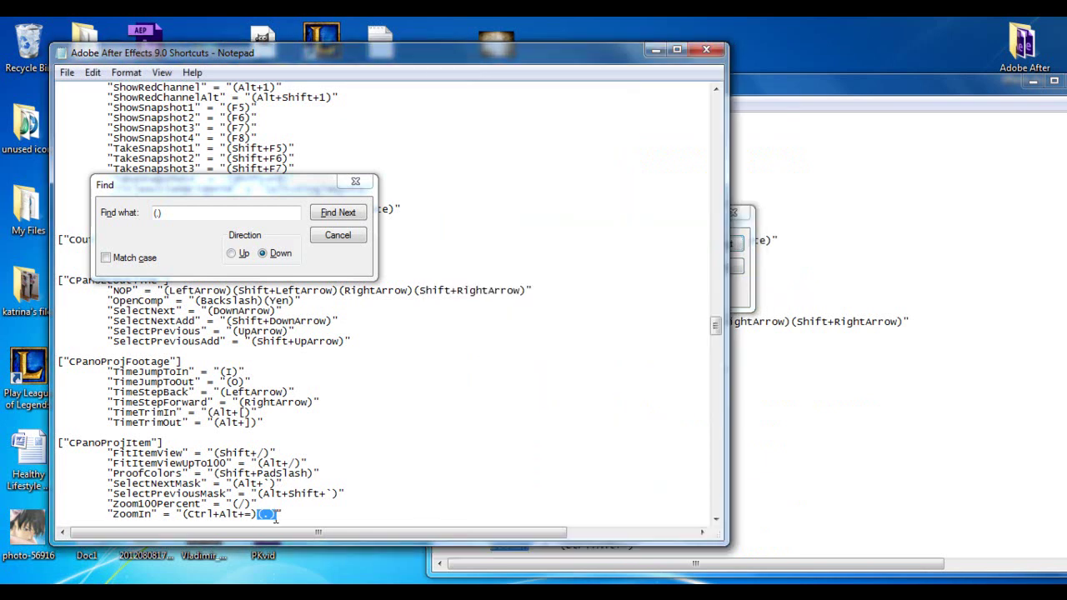
pyautogui.moveTo(643, 554); pyautogui.dragTo(646, 554)
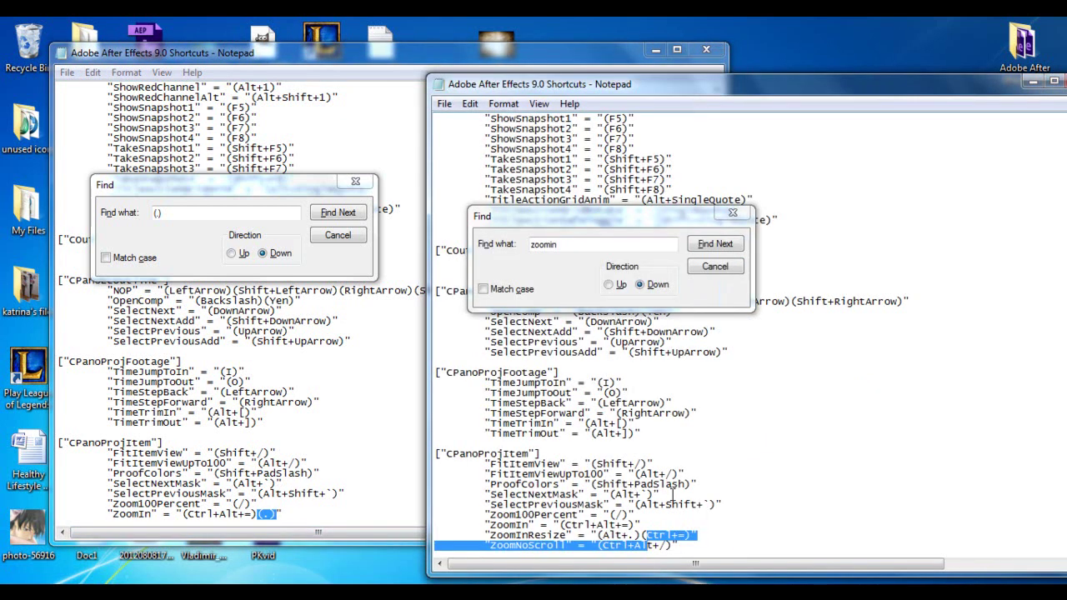
pyautogui.click(558, 535)
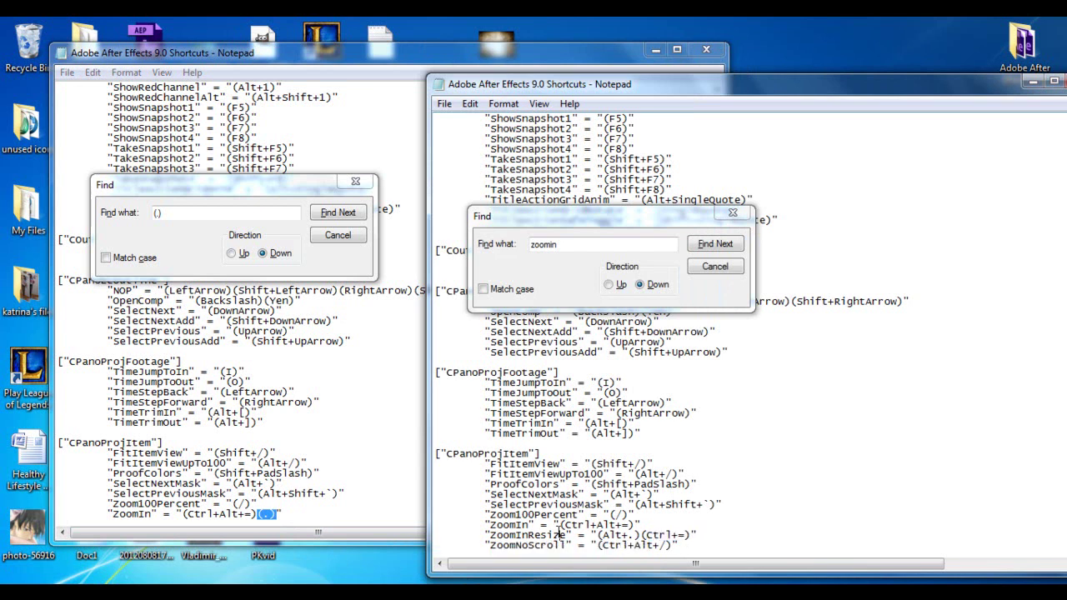
pyautogui.moveTo(631, 522); pyautogui.dragTo(631, 513)
pyautogui.click(635, 533)
pyautogui.click(704, 270)
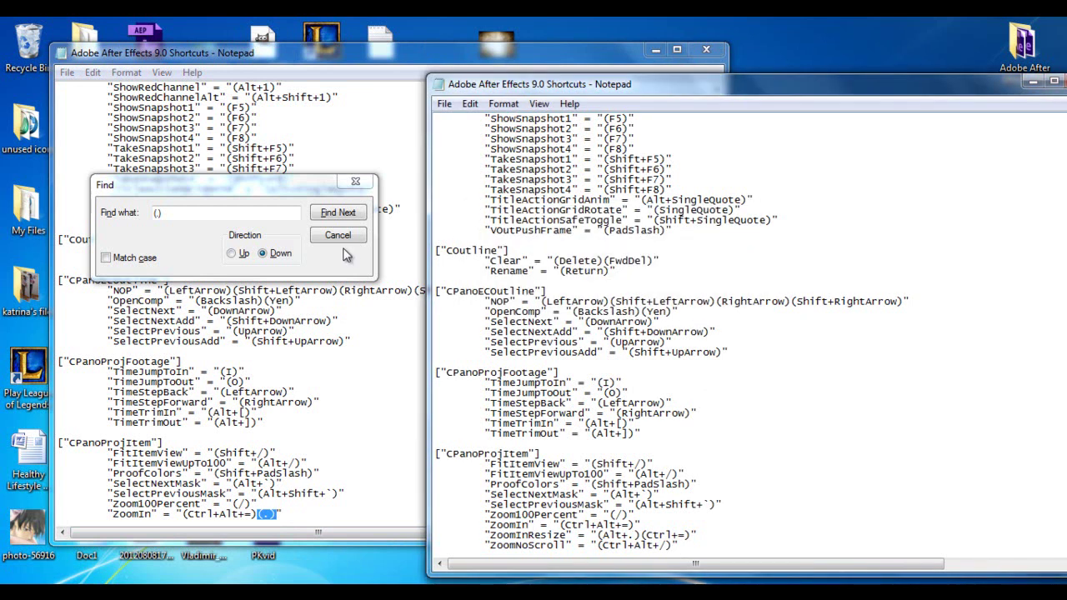
pyautogui.click(340, 236)
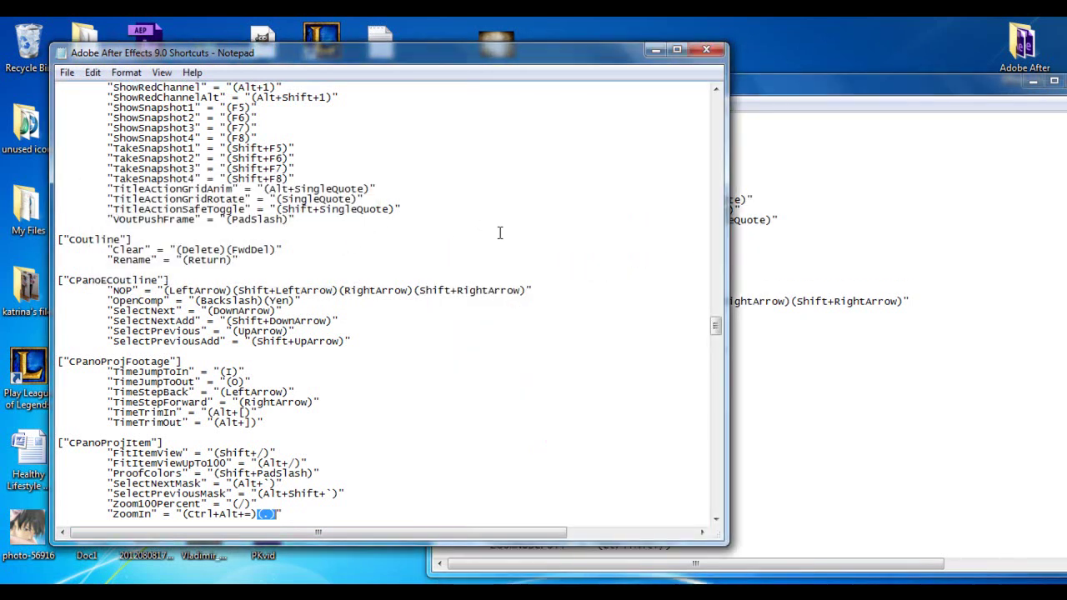
# Step: Close the unedited and edited shortcuts Notepad windows, rearranging the settings folder window in between
pyautogui.click(700, 50)
pyautogui.moveTo(654, 94); pyautogui.dragTo(731, 95)
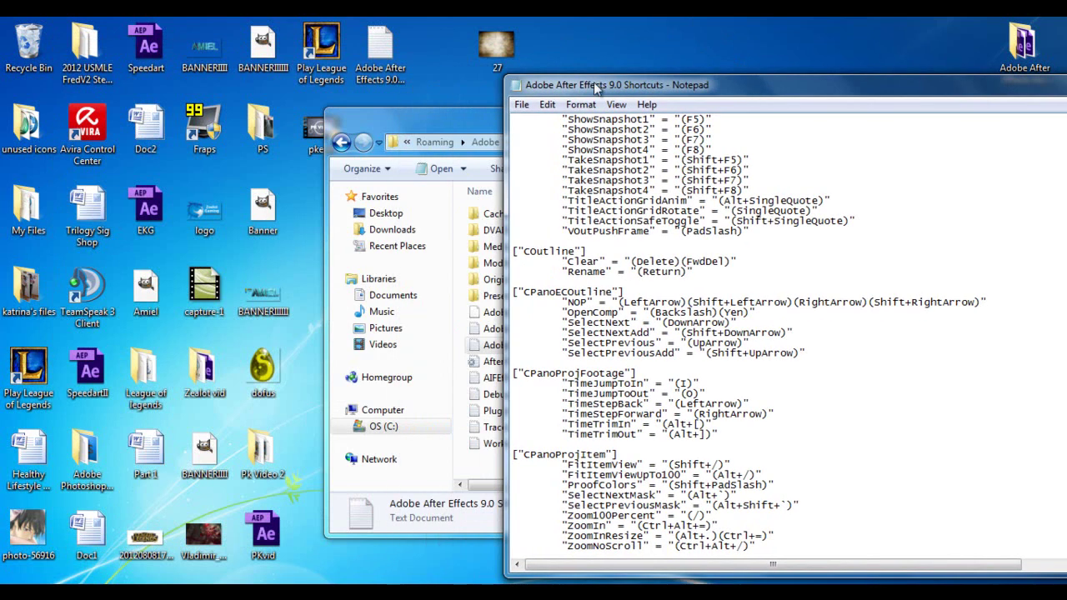
pyautogui.click(439, 119)
pyautogui.moveTo(439, 119); pyautogui.dragTo(177, 95)
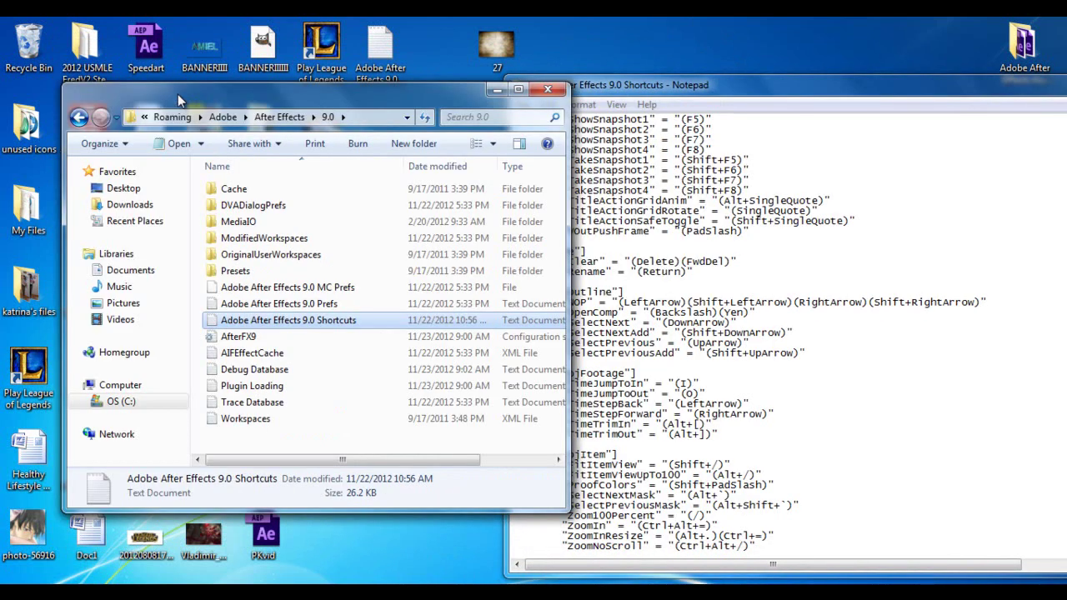
pyautogui.rightClick(263, 322)
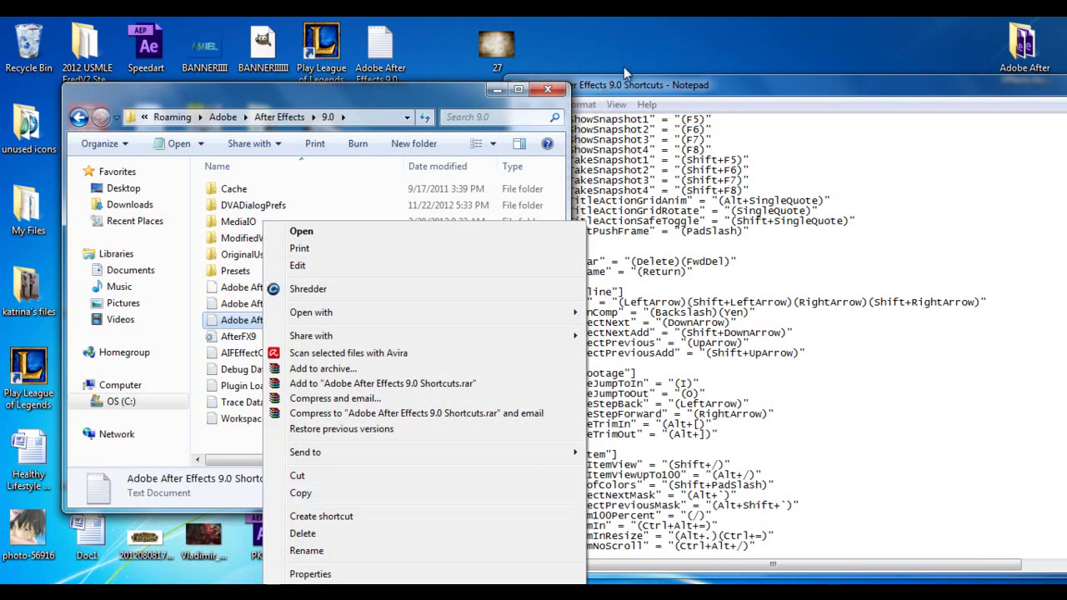
pyautogui.click(550, 79)
pyautogui.moveTo(542, 85); pyautogui.dragTo(513, 37)
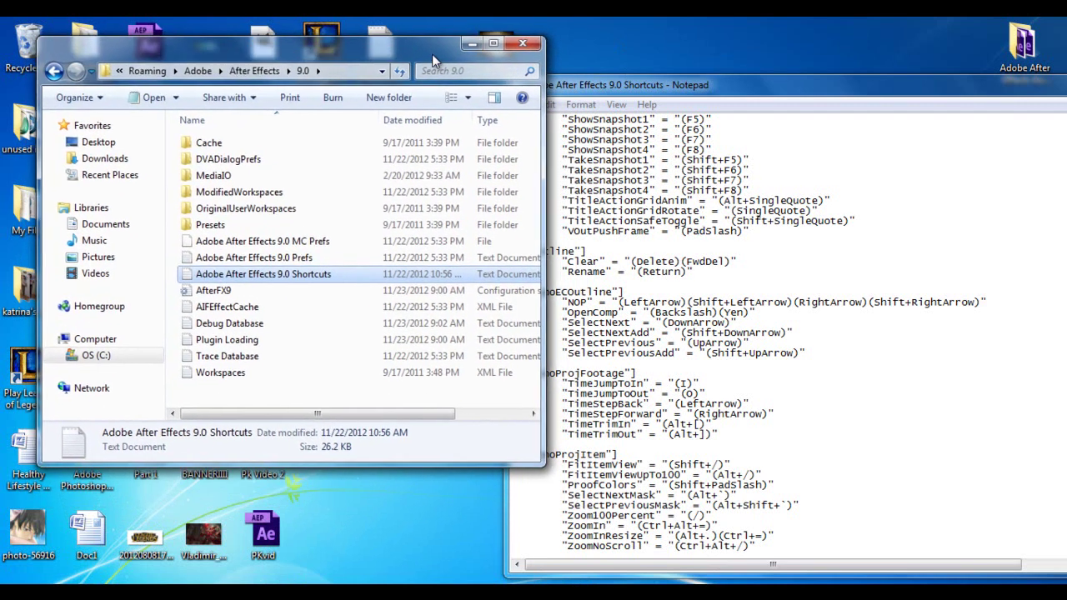
pyautogui.moveTo(604, 85); pyautogui.dragTo(353, 94)
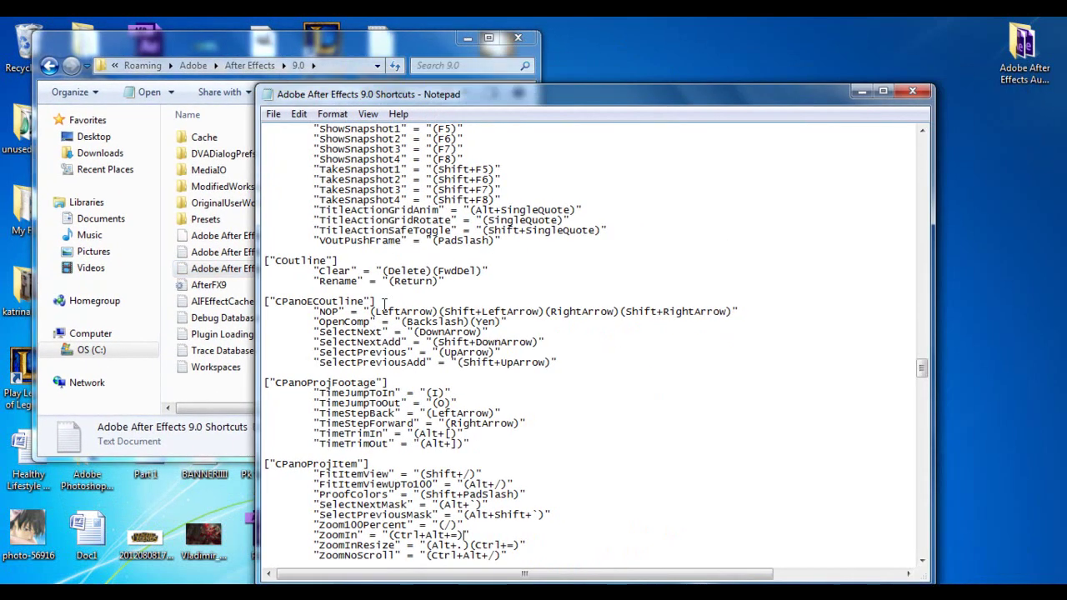
pyautogui.click(914, 92)
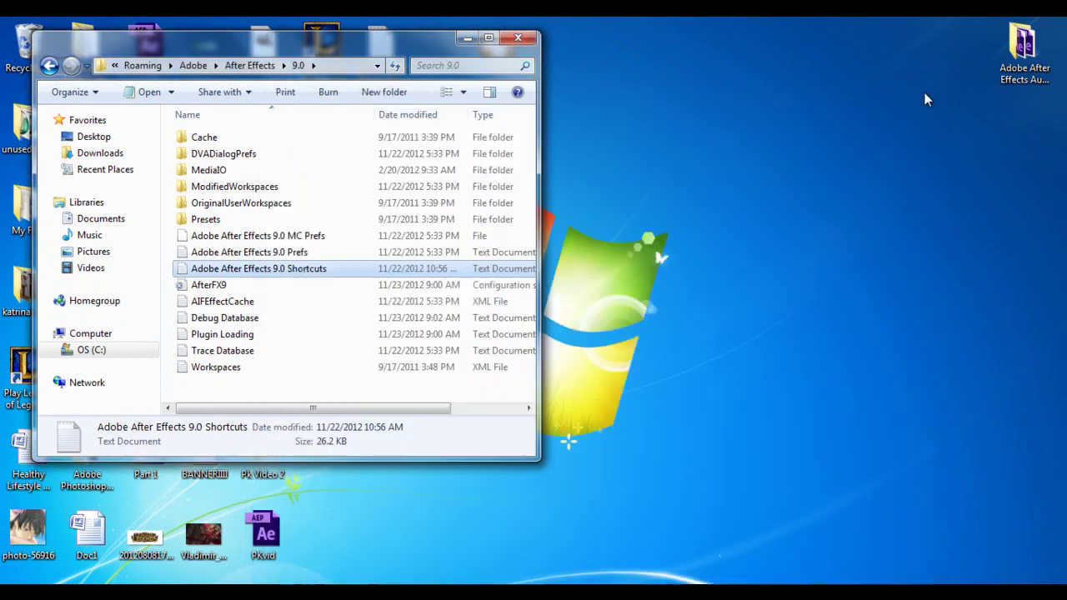
# Step: Close the settings folder and restore the PKvid After Effects window from the taskbar
pyautogui.click(518, 38)
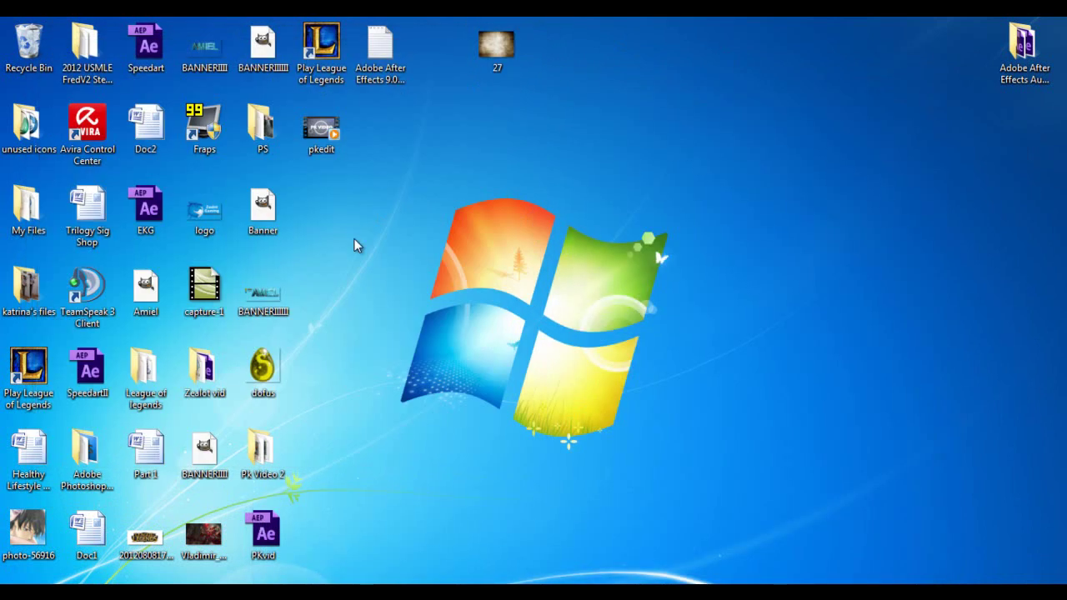
pyautogui.click(407, 575)
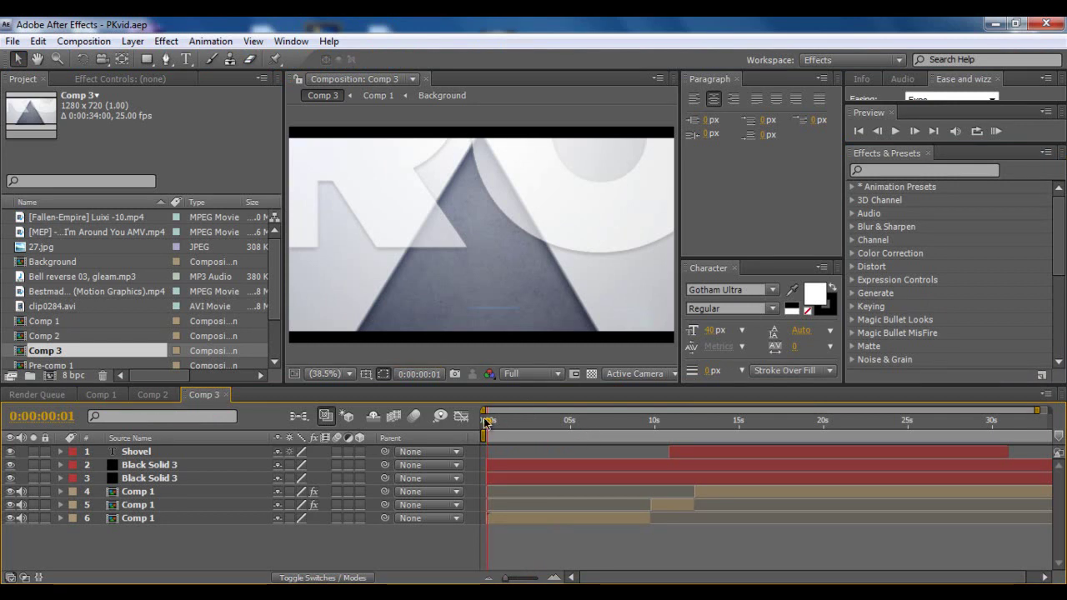
# Step: Move Comp 3's current time back to 0:00:00:00 and restore down the After Effects window
pyautogui.moveTo(492, 421)
pyautogui.mouseDown()
pyautogui.moveTo(472, 432)
pyautogui.moveTo(486, 443)
pyautogui.mouseUp()
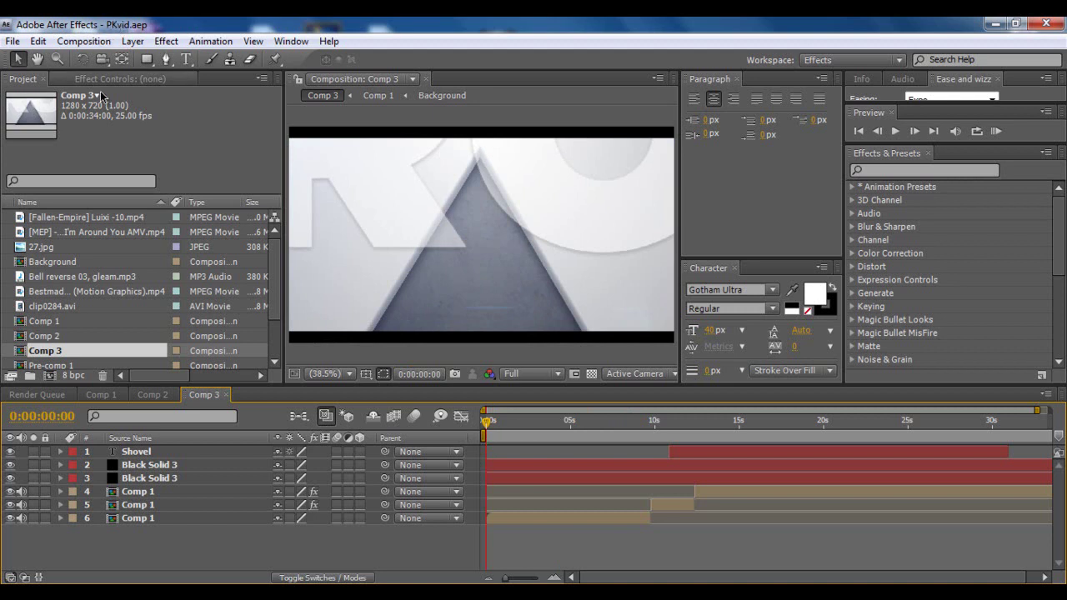
pyautogui.moveTo(279, 306); pyautogui.dragTo(281, 243)
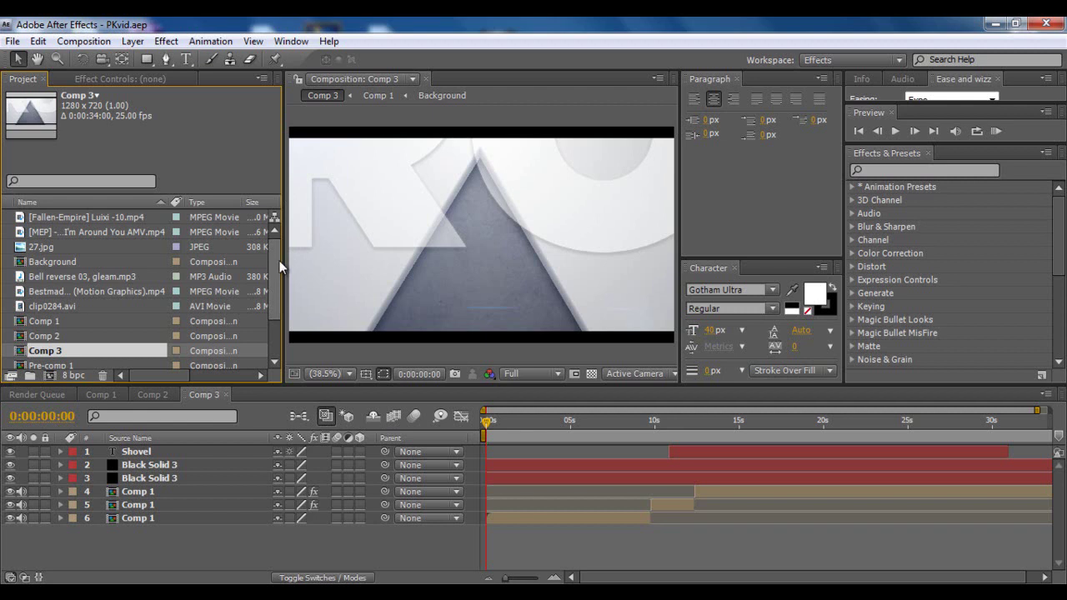
pyautogui.scroll(-3, 277, 263)
pyautogui.scroll(3, 275, 242)
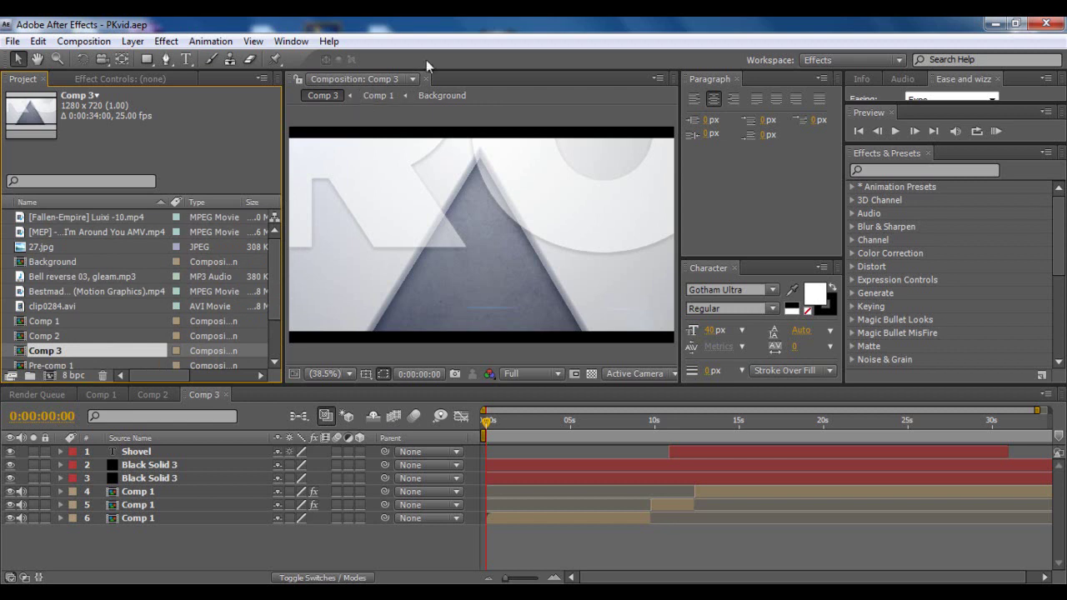
pyautogui.click(1015, 23)
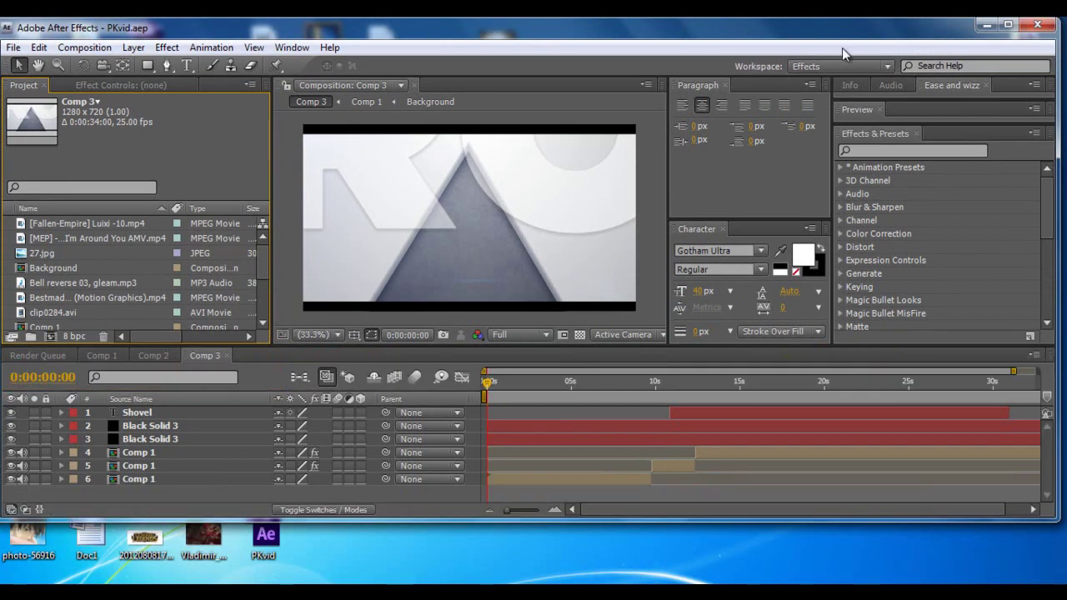